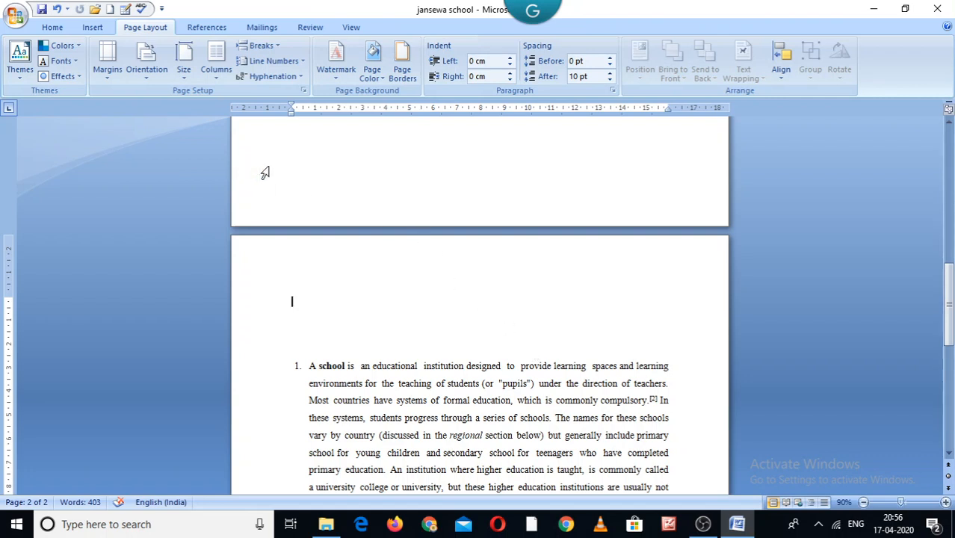
{"action": "left_click", "coordinate": [52, 28]}
{"action": "left_click", "coordinate": [140, 30]}
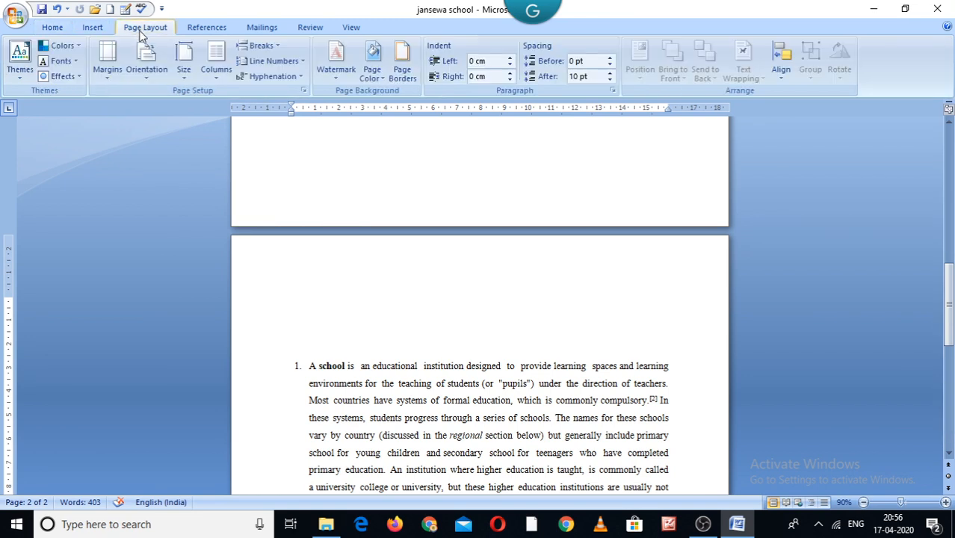
{"action": "left_click", "coordinate": [183, 58]}
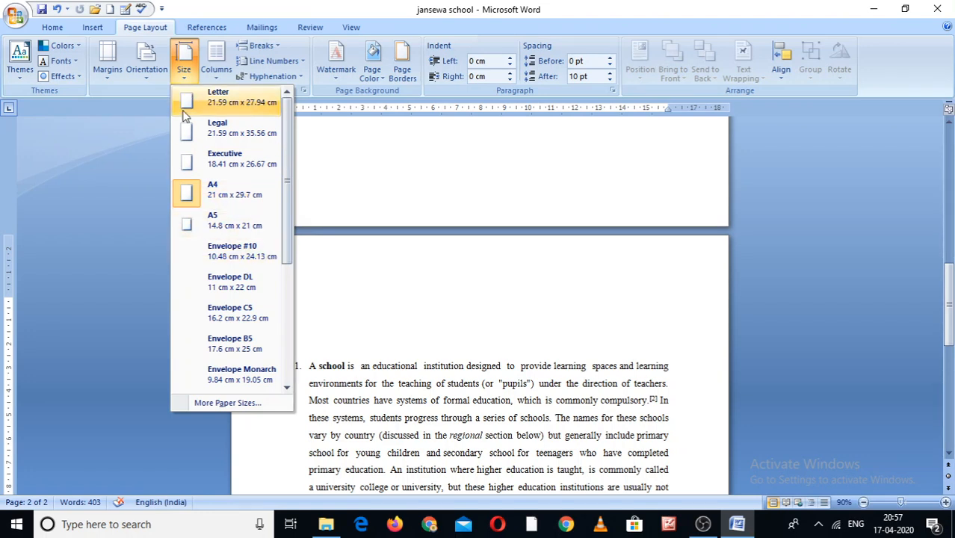
{"action": "left_click", "coordinate": [419, 183]}
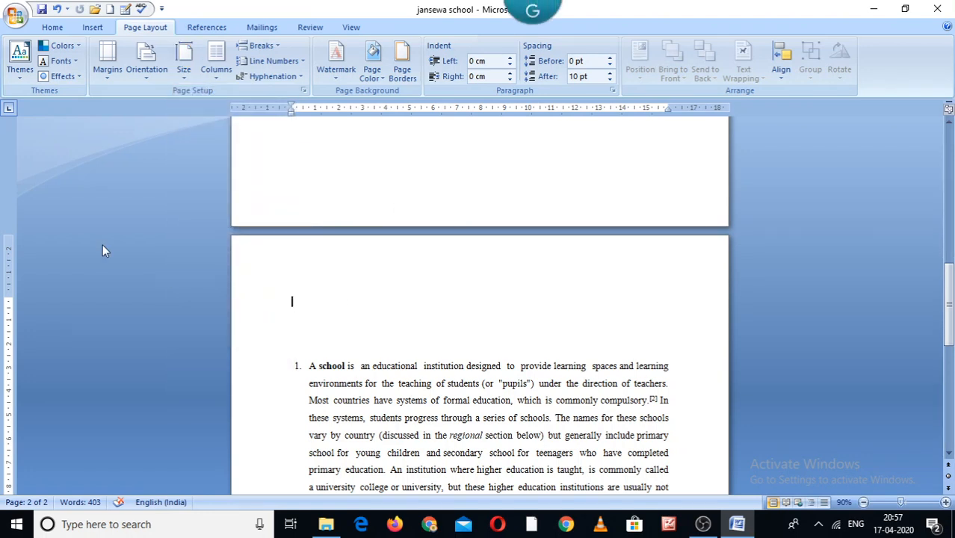
{"action": "left_click", "coordinate": [49, 29]}
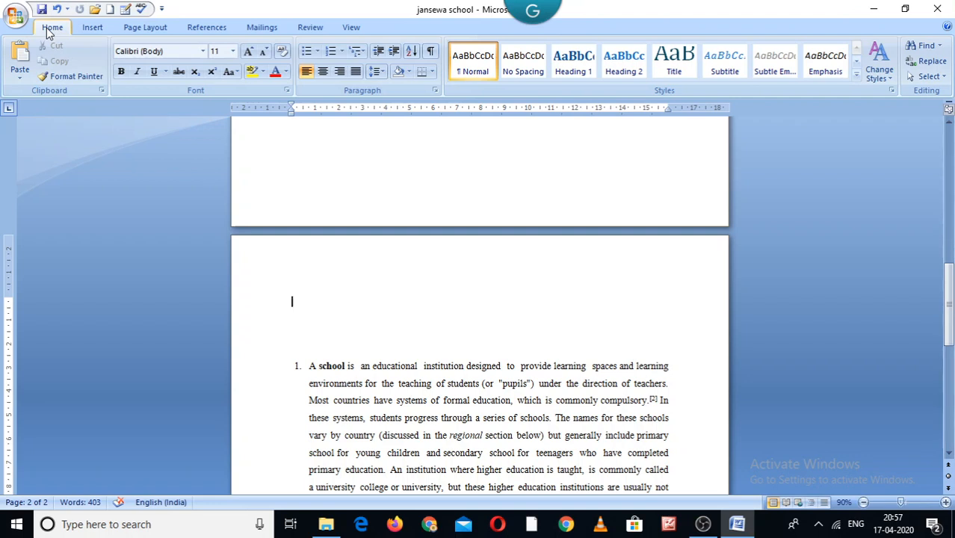
Insert the Annual cover page at the start of the document
{"action": "left_click", "coordinate": [88, 27]}
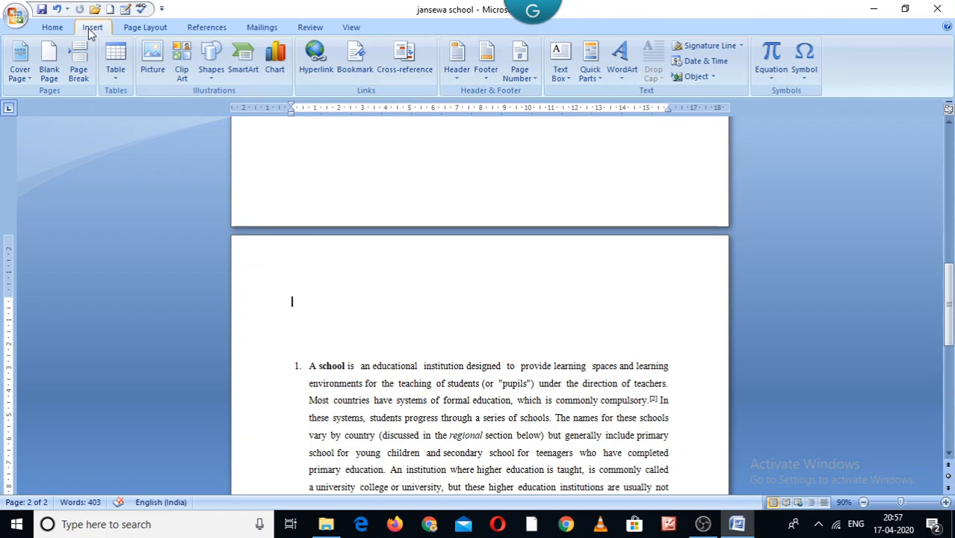
{"action": "left_click", "coordinate": [21, 75]}
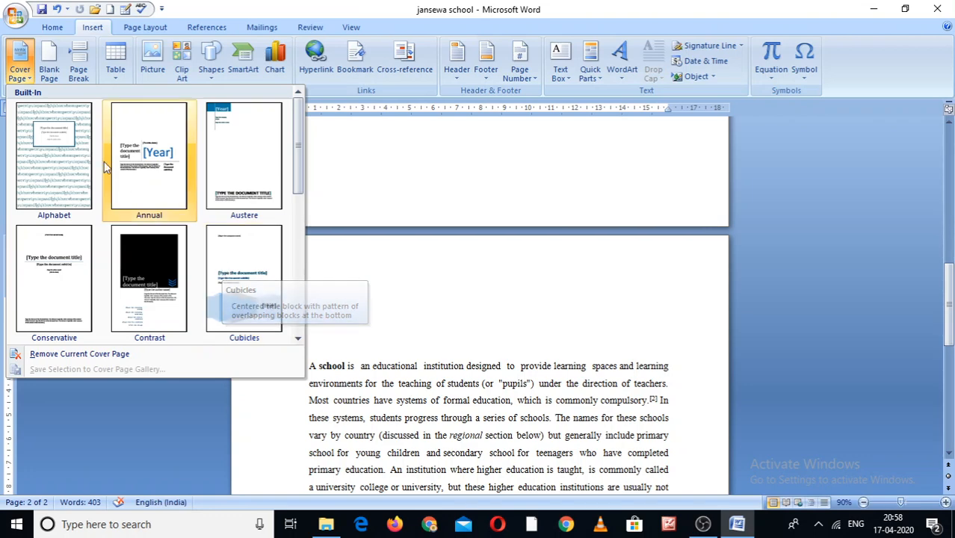
{"action": "left_click", "coordinate": [136, 172]}
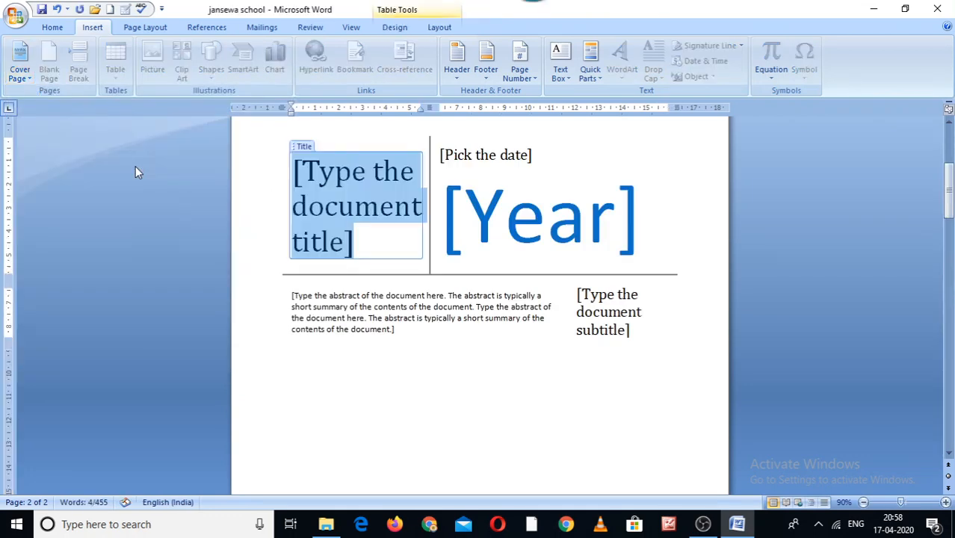
Undo the cover page insertion
{"action": "left_click", "coordinate": [617, 234]}
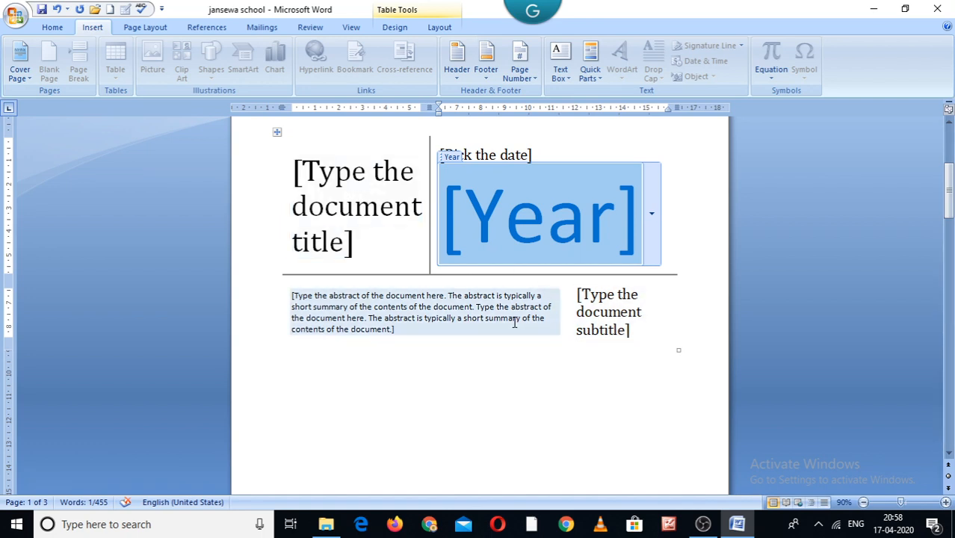
{"action": "left_click", "coordinate": [20, 63]}
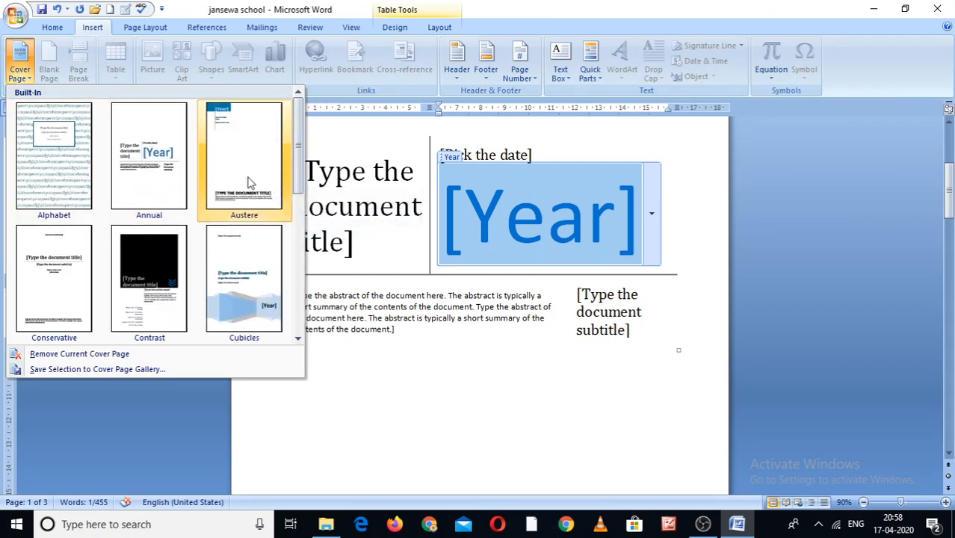
{"action": "left_click", "coordinate": [366, 183]}
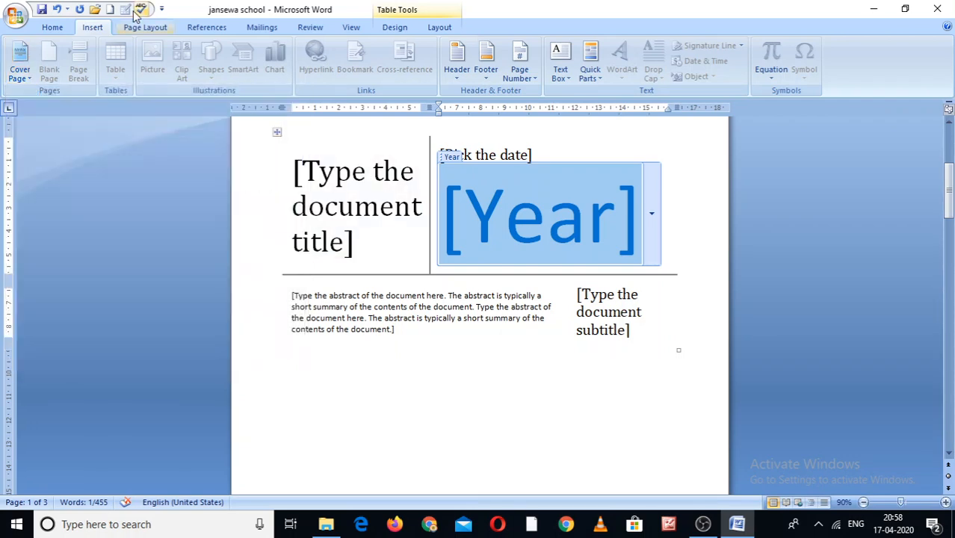
{"action": "left_click", "coordinate": [57, 9]}
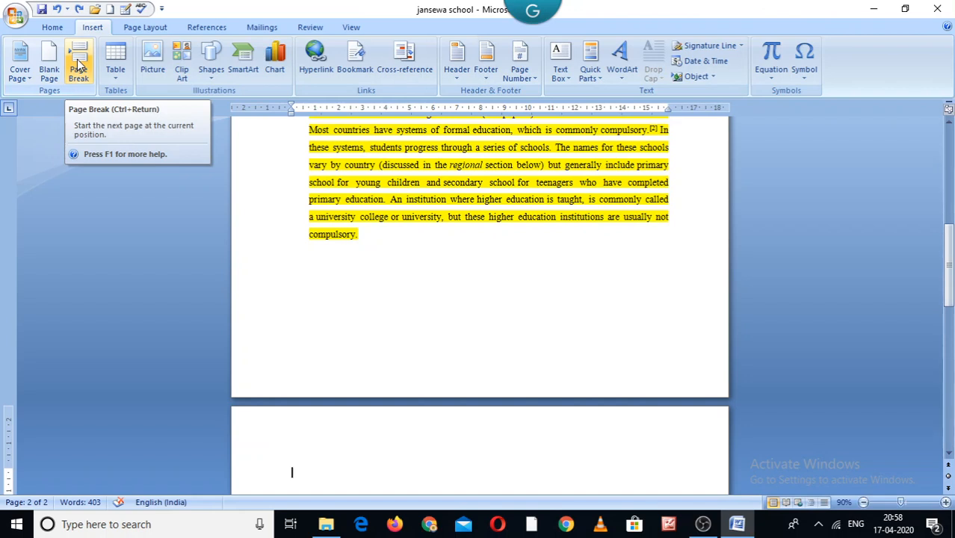
Add a blank line after the text and insert a 7x7 table there
{"action": "left_click", "coordinate": [115, 71]}
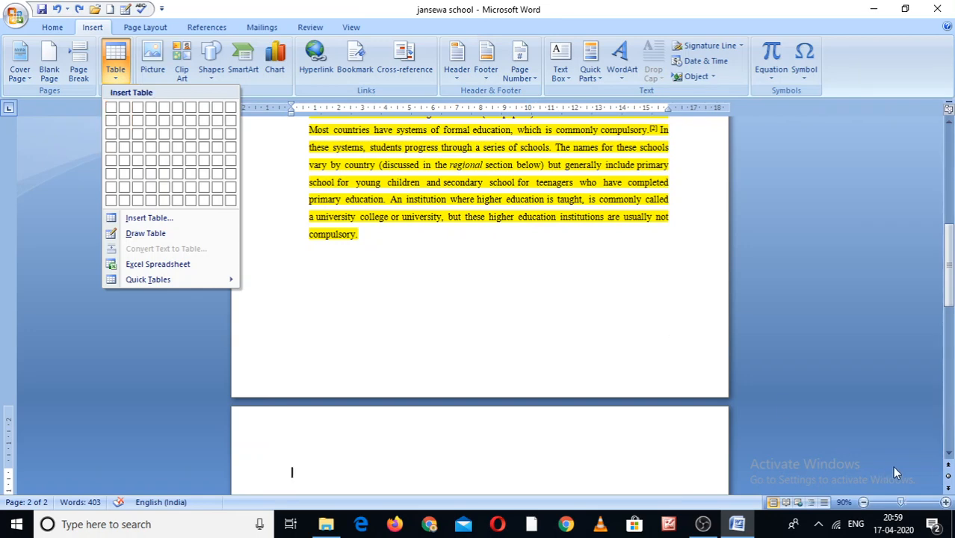
{"action": "left_click", "coordinate": [948, 453]}
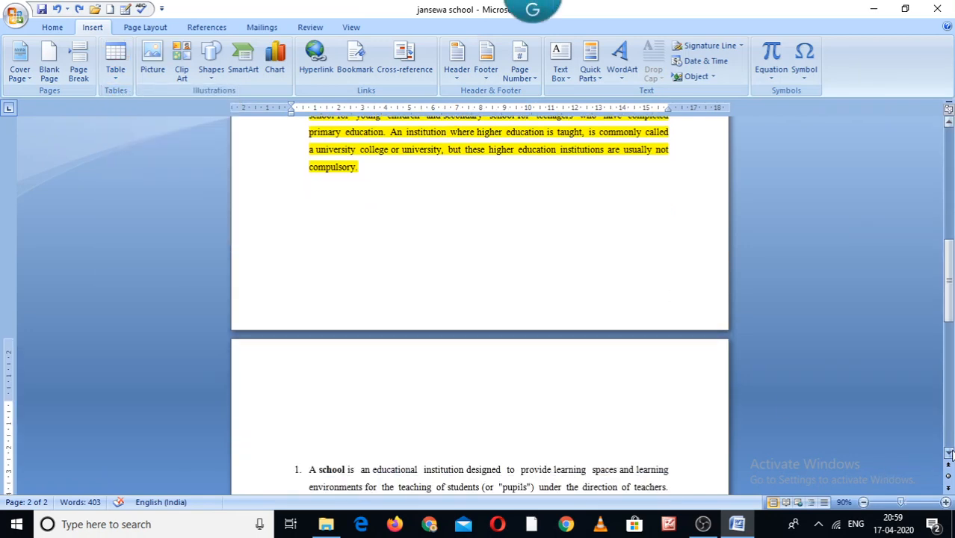
{"action": "left_click_drag", "start_coordinate": [949, 319], "coordinate": [949, 399]}
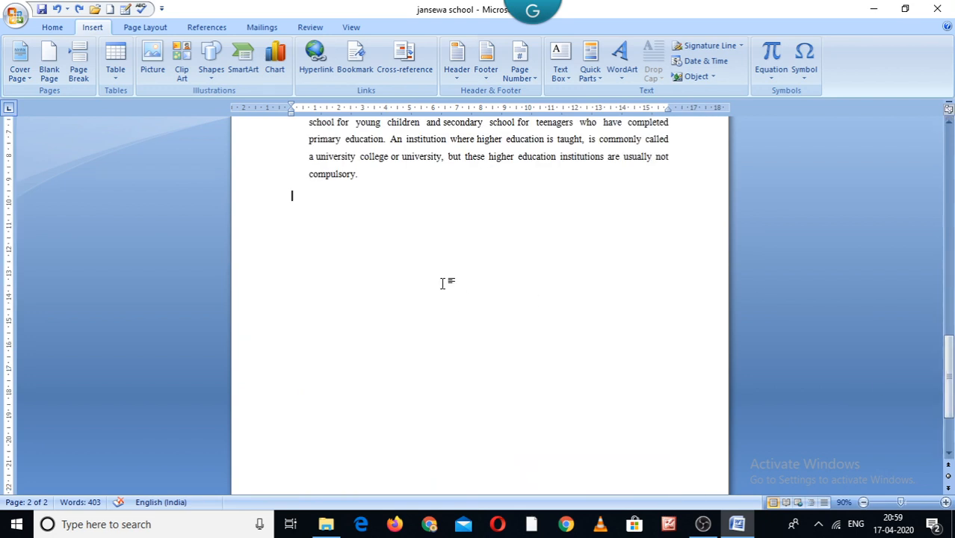
{"action": "key", "text": "Return"}
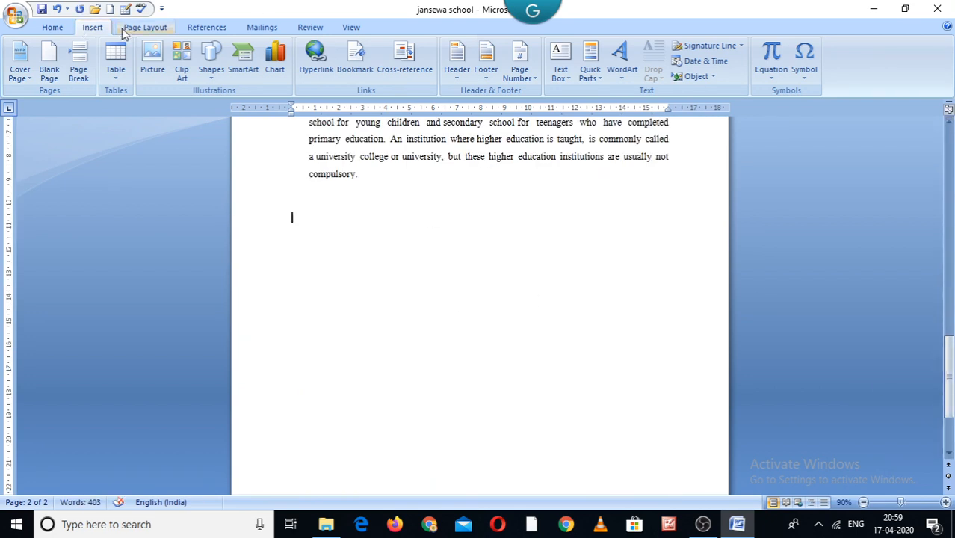
{"action": "left_click", "coordinate": [115, 61]}
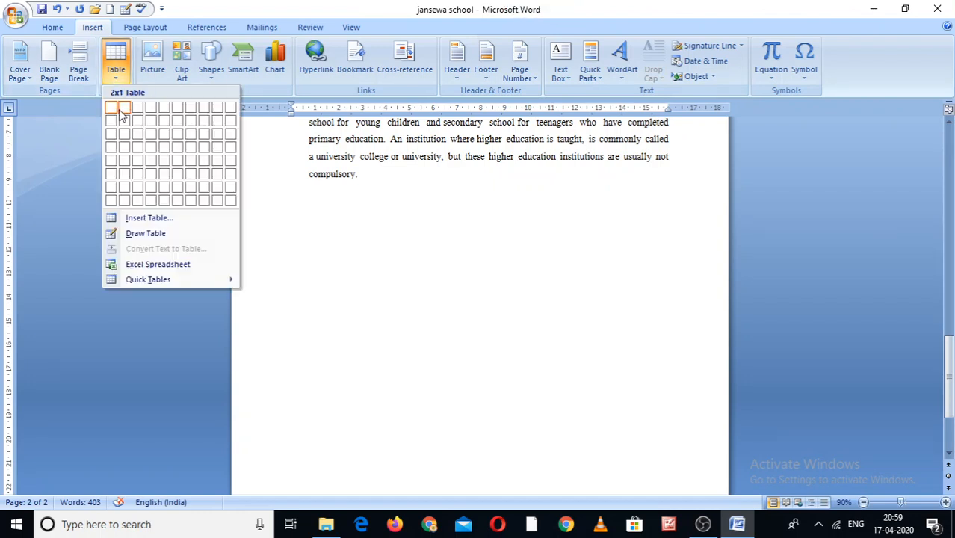
{"action": "left_click", "coordinate": [191, 191]}
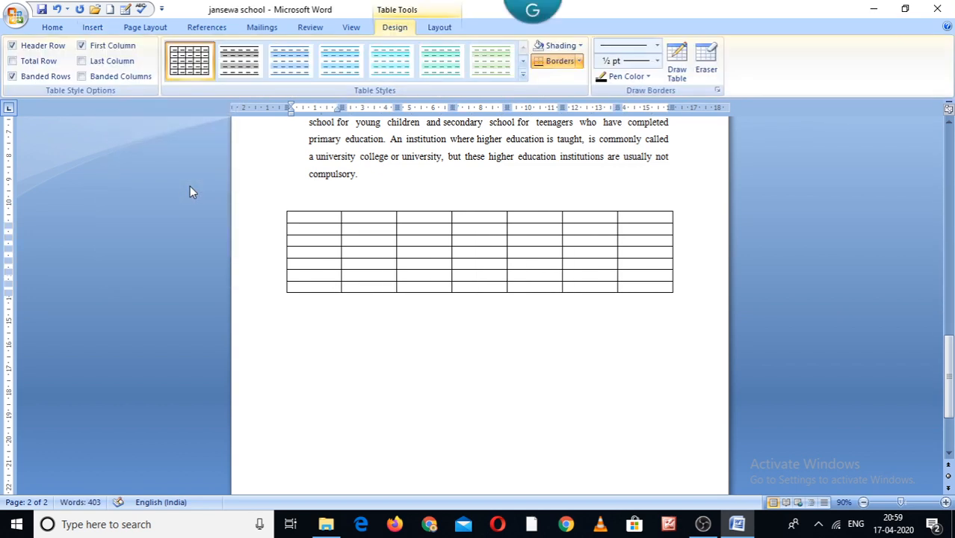
Replace the paragraph's last line with the text kldjk
{"action": "left_click", "coordinate": [190, 186]}
{"action": "type", "text": "kldjk"}
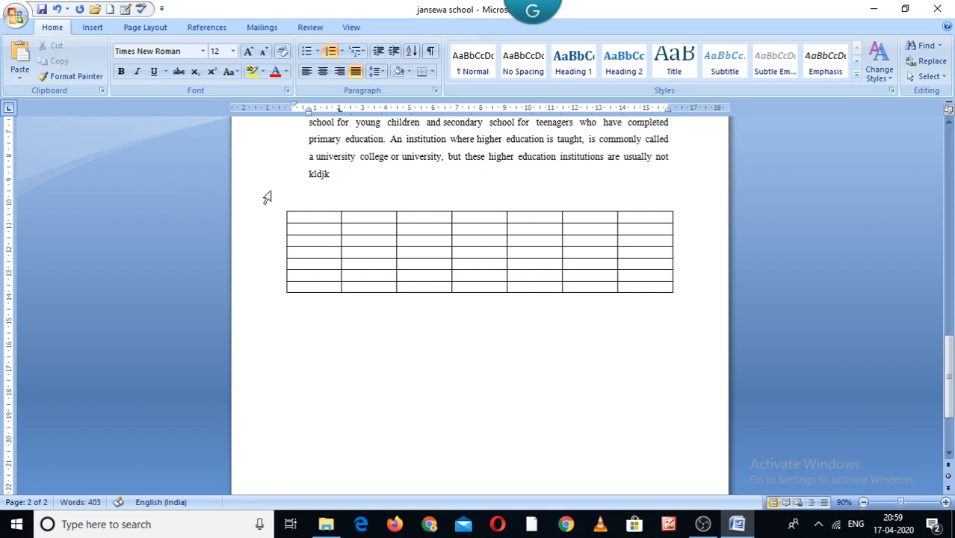
Fill the table's first three header cells with Cmncv,m, ncmvvm and cnmvnvmm
{"action": "left_click", "coordinate": [298, 219]}
{"action": "type", "text": "Cmncv,m"}
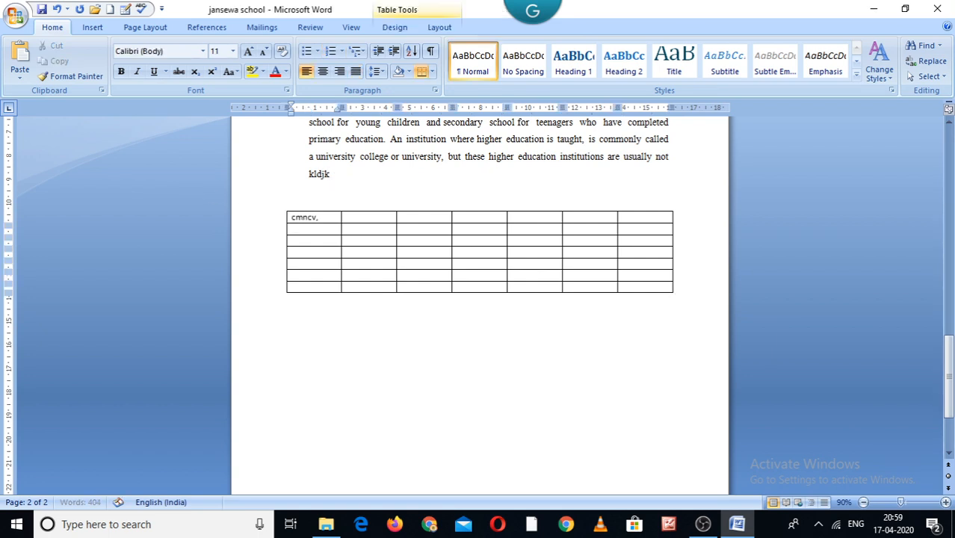
{"action": "key", "text": "Tab"}
{"action": "type", "text": "ncmvvm"}
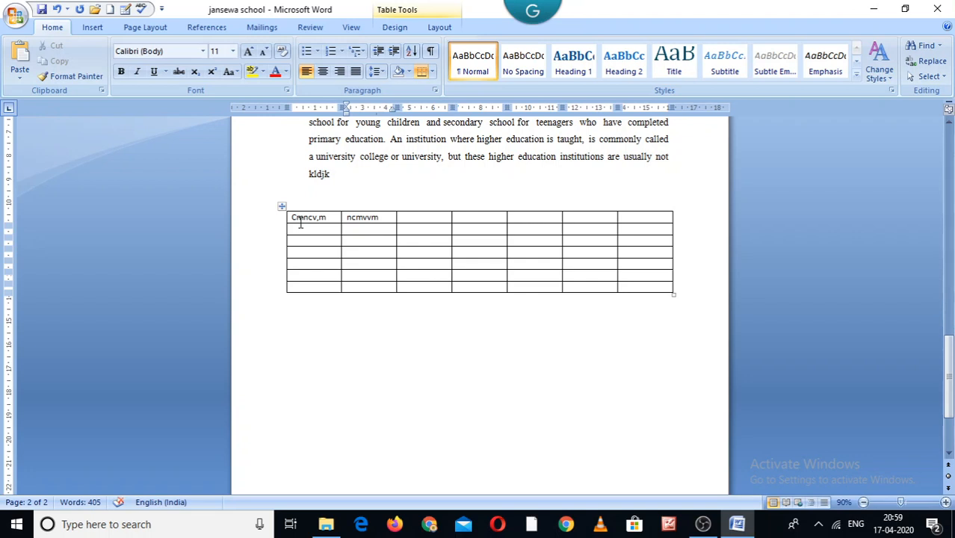
{"action": "key", "text": "Tab"}
{"action": "type", "text": "cnmvnvmm"}
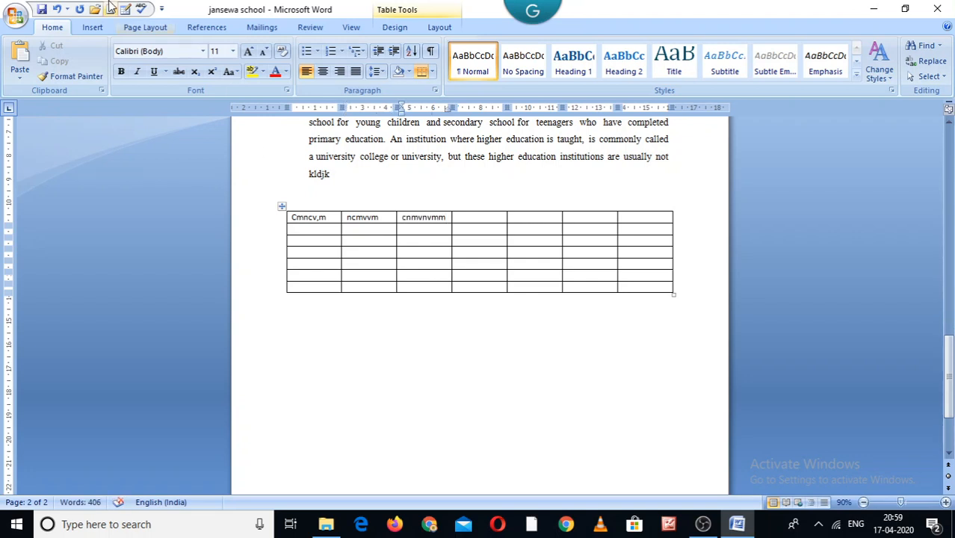
{"action": "left_click", "coordinate": [92, 27]}
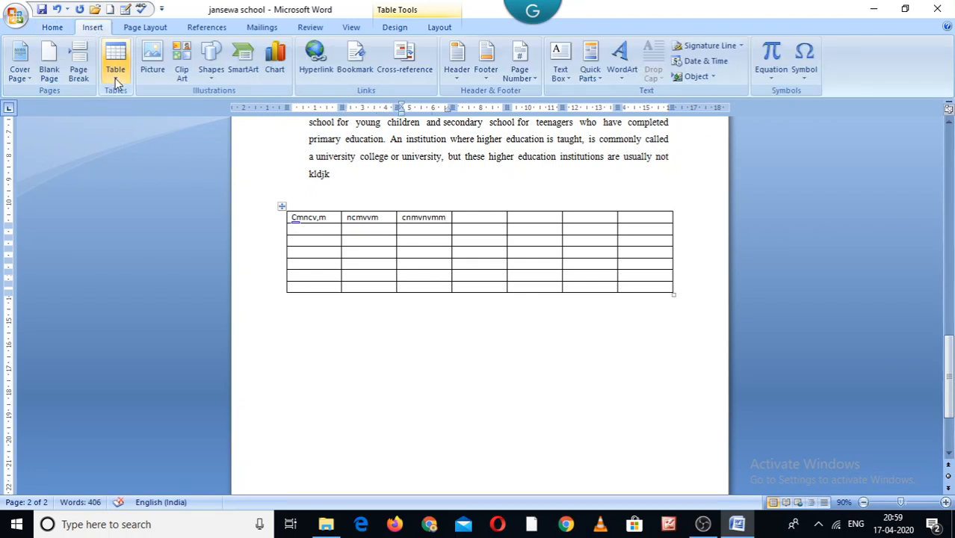
{"action": "left_click", "coordinate": [159, 59]}
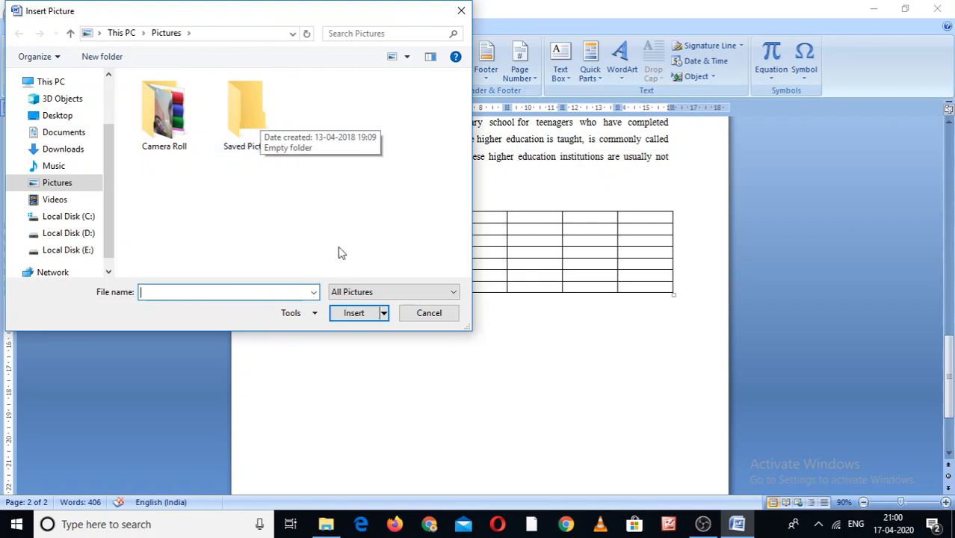
{"action": "left_click", "coordinate": [429, 316]}
Add blank lines below the table and draw an oval about 5.5 cm wide and 2.5 cm high
{"action": "left_click", "coordinate": [387, 356]}
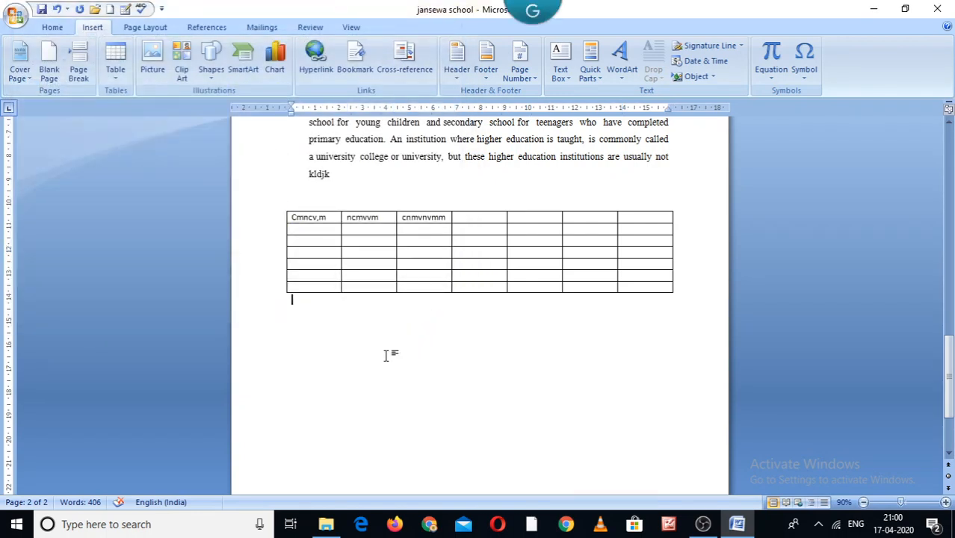
{"action": "key", "text": "Return"}
{"action": "key", "text": "Return"}
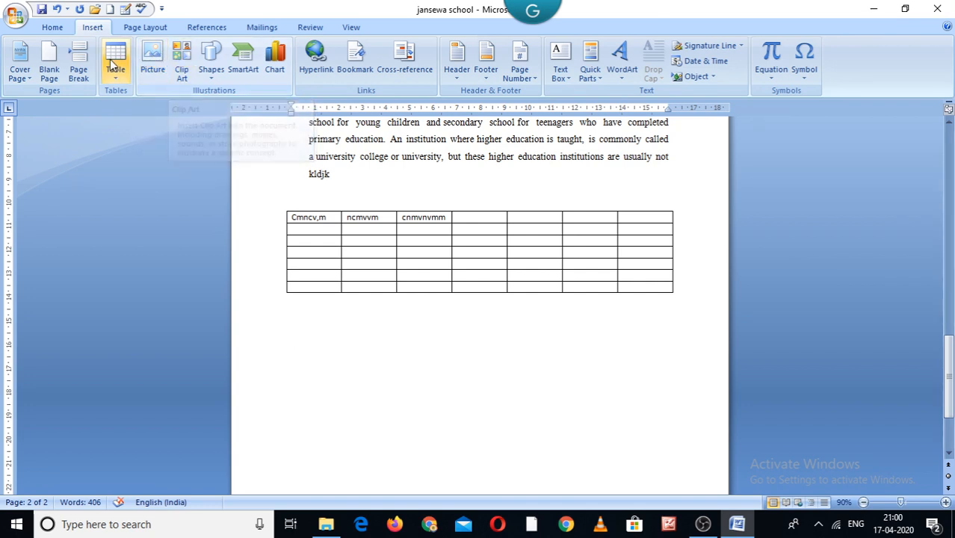
{"action": "left_click", "coordinate": [213, 74]}
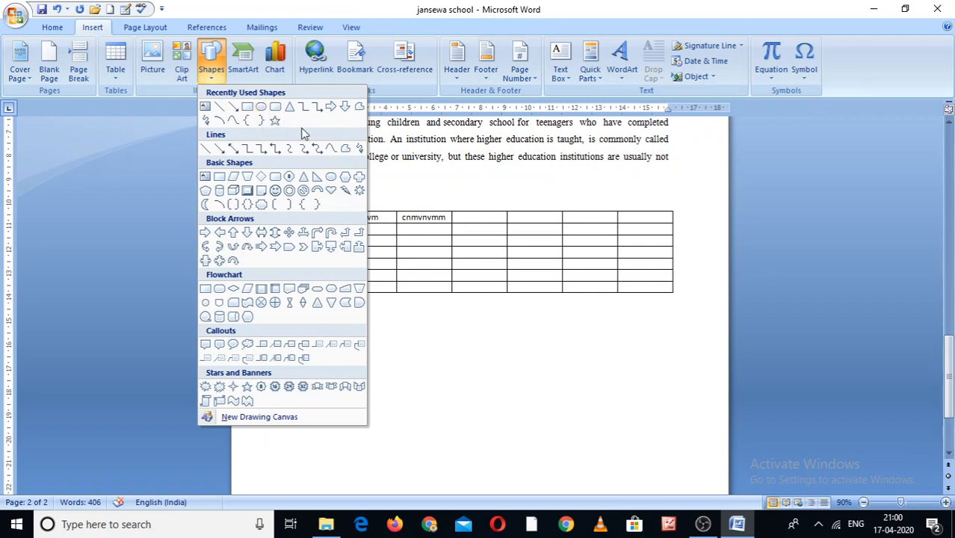
{"action": "left_click", "coordinate": [262, 108]}
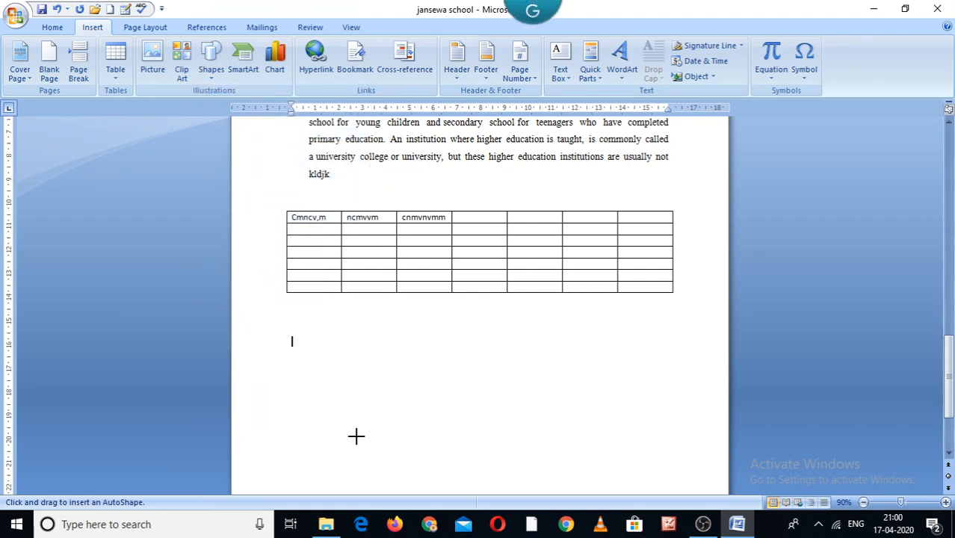
{"action": "mouse_move", "coordinate": [348, 356]}
{"action": "left_mouse_down"}
{"action": "mouse_move", "coordinate": [387, 392]}
{"action": "mouse_move", "coordinate": [480, 403]}
{"action": "mouse_move", "coordinate": [480, 415]}
{"action": "left_mouse_up"}
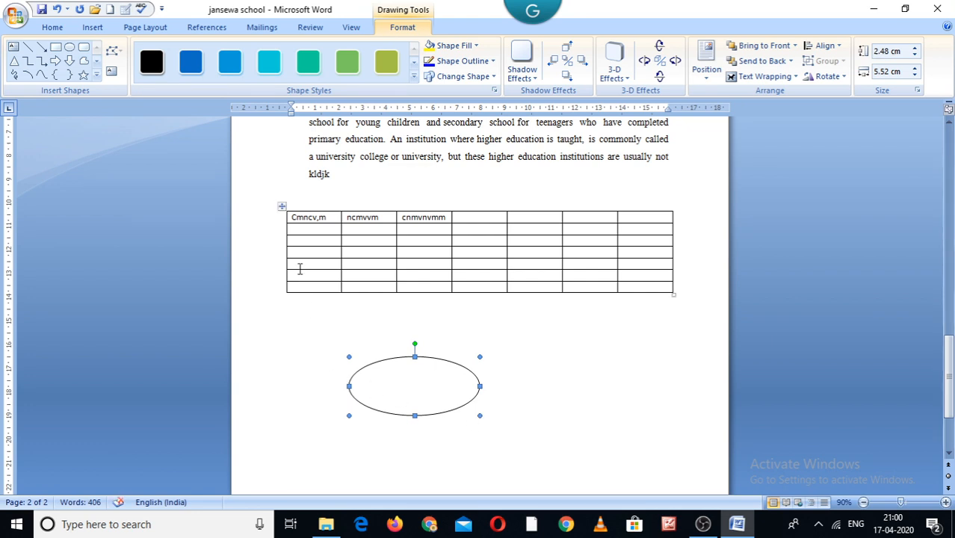
Apply the black shape style to the oval
{"action": "left_click", "coordinate": [386, 61]}
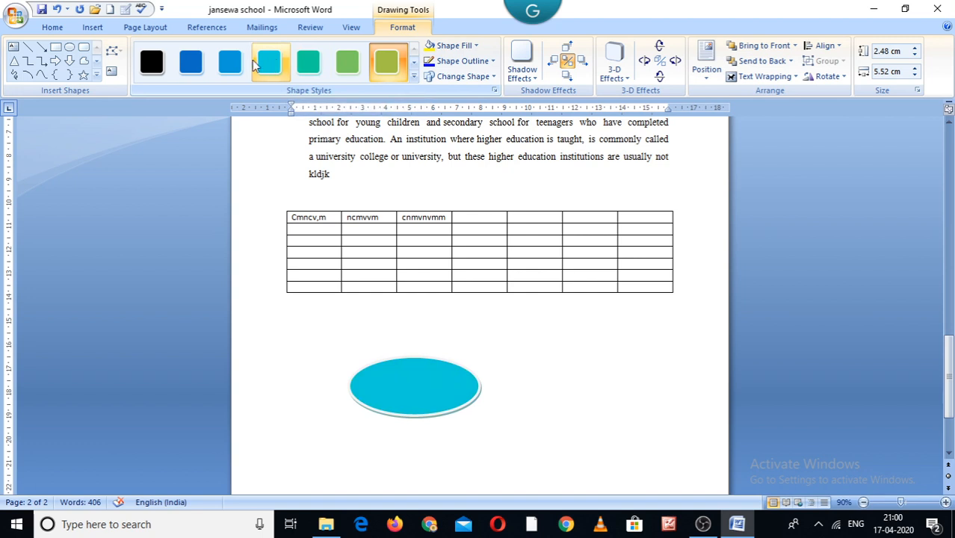
{"action": "left_click", "coordinate": [153, 62]}
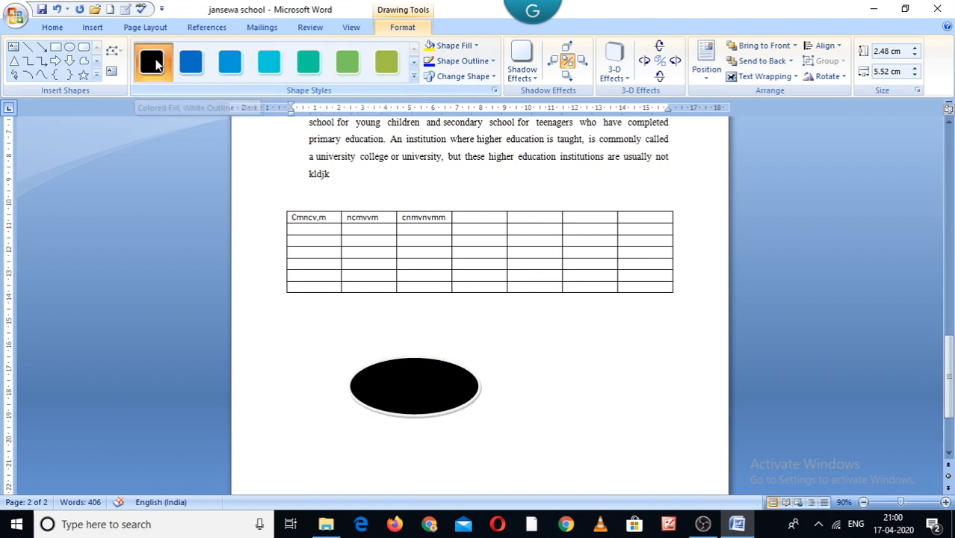
Draw a block up arrow about 2.7 cm tall and 1.4 cm wide below the oval
{"action": "left_click", "coordinate": [91, 29]}
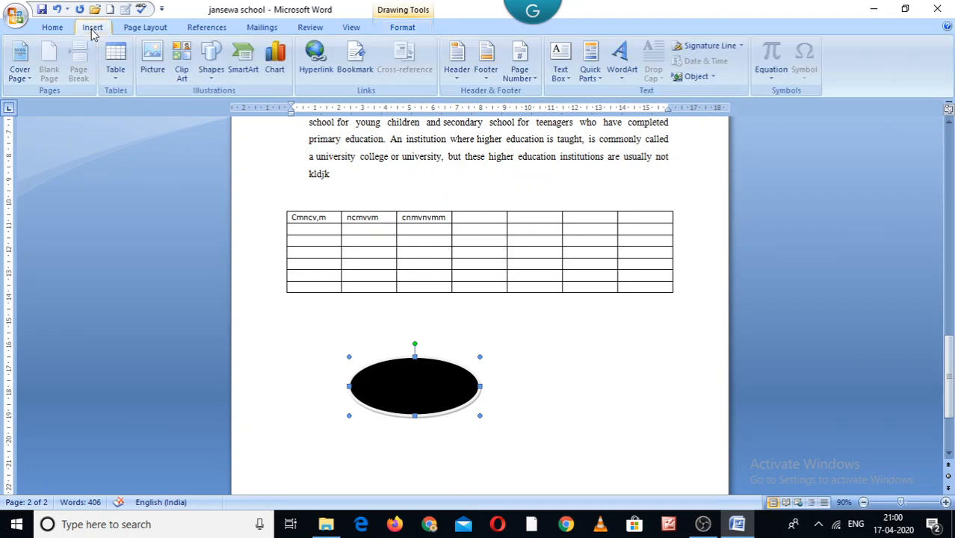
{"action": "left_click", "coordinate": [213, 74]}
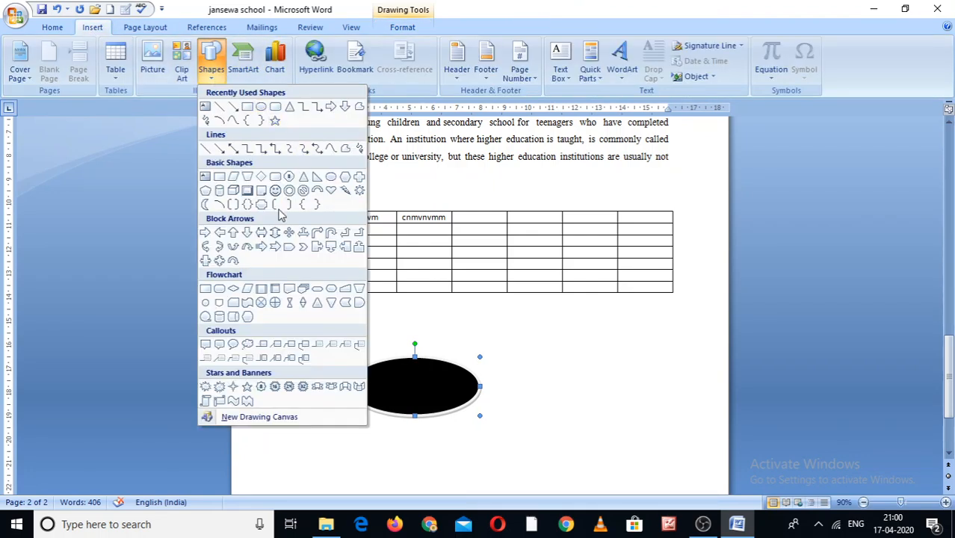
{"action": "left_click", "coordinate": [233, 233]}
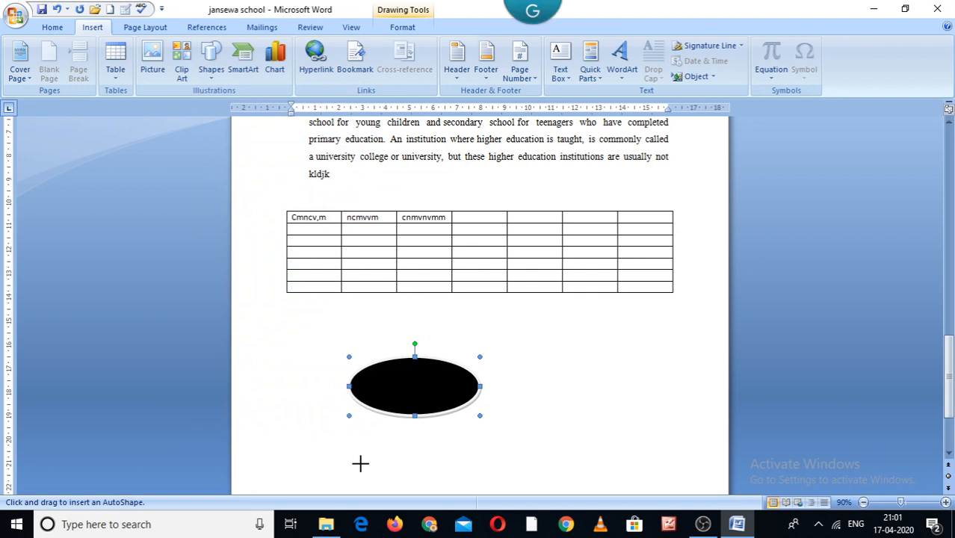
{"action": "left_click_drag", "start_coordinate": [507, 450], "coordinate": [540, 515]}
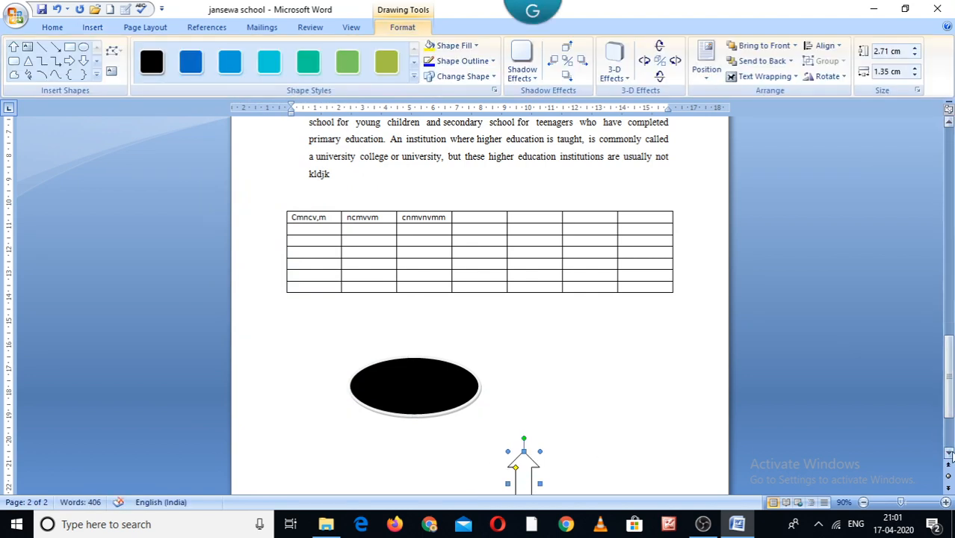
{"action": "left_click_drag", "start_coordinate": [949, 453], "coordinate": [949, 453]}
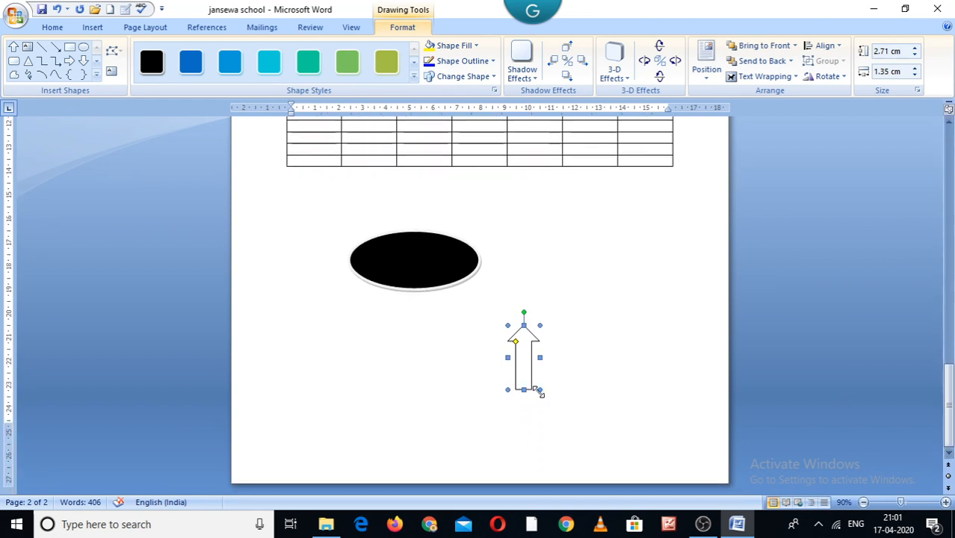
Resize the block up arrow, widening it to about 2 cm and stretching its top up much taller toward the table
{"action": "left_click_drag", "start_coordinate": [542, 390], "coordinate": [555, 418]}
{"action": "left_click", "coordinate": [602, 403]}
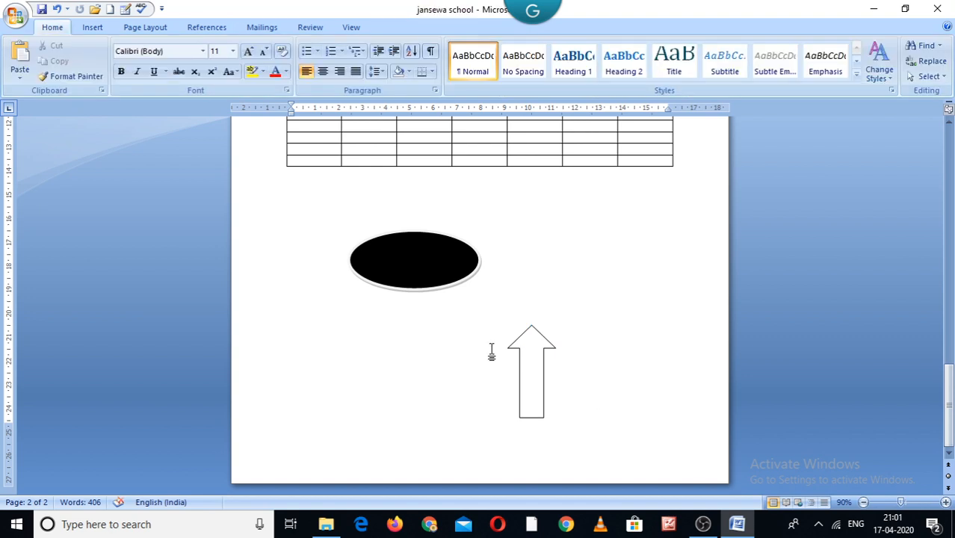
{"action": "left_click", "coordinate": [521, 346]}
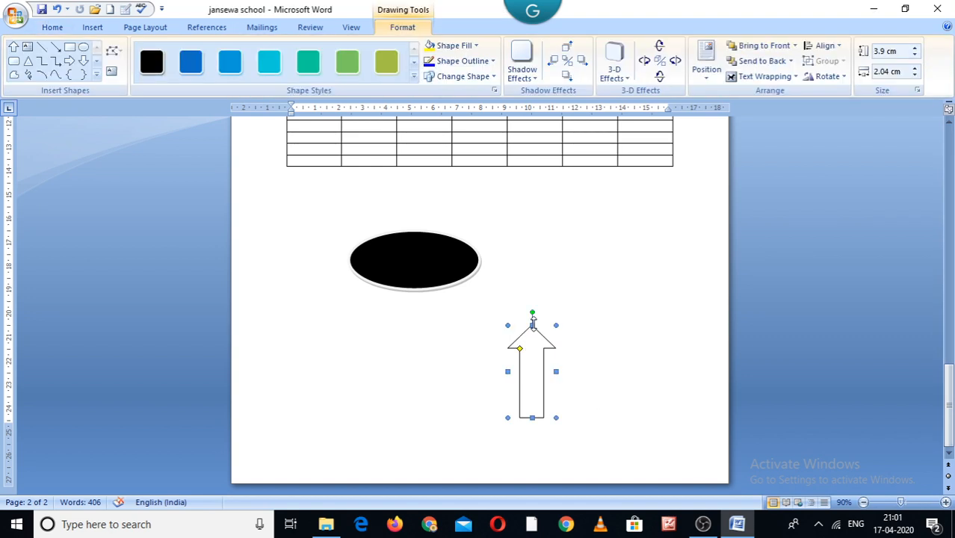
{"action": "left_click_drag", "start_coordinate": [532, 323], "coordinate": [530, 194]}
{"action": "left_click", "coordinate": [621, 306]}
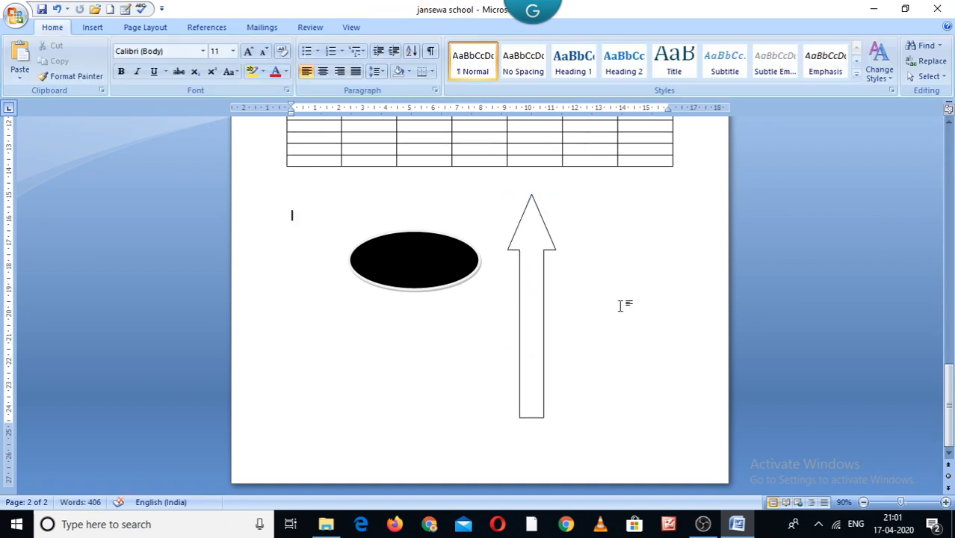
Draw a horizontal double-headed arrow line about 6.3 cm long below the oval
{"action": "left_click", "coordinate": [91, 29]}
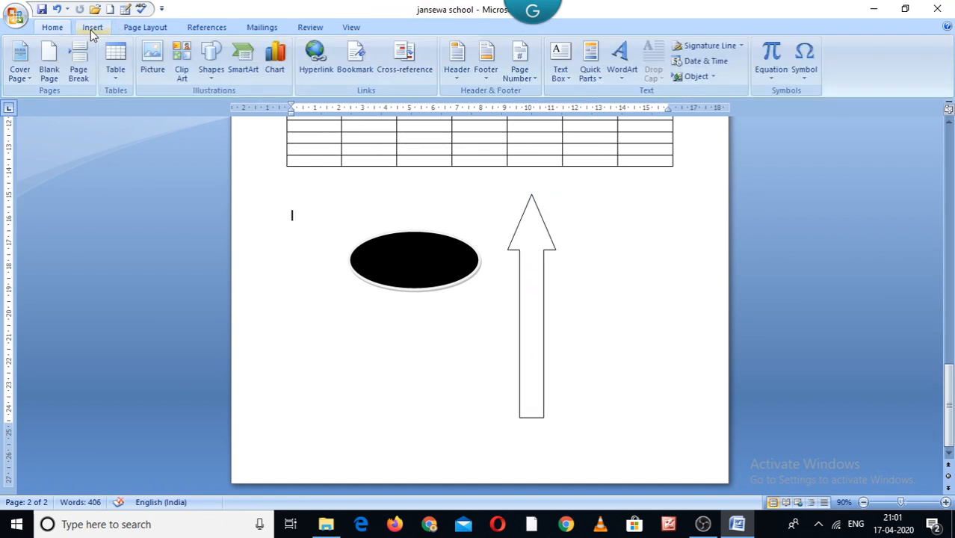
{"action": "left_click", "coordinate": [212, 81]}
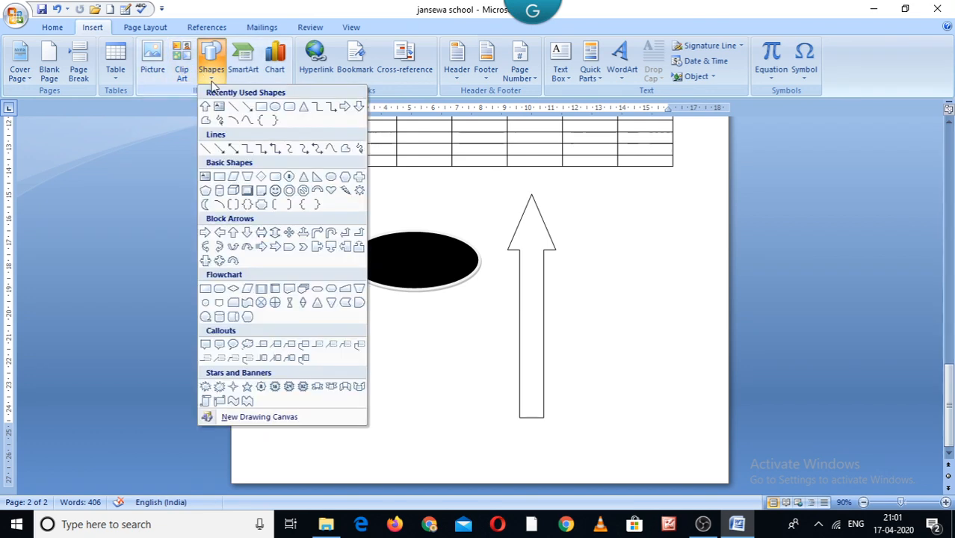
{"action": "left_click", "coordinate": [228, 148]}
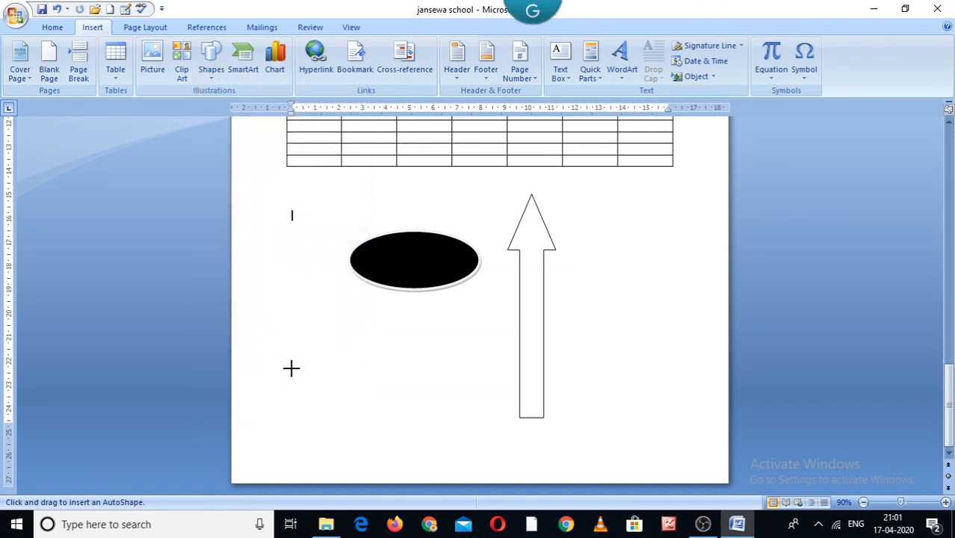
{"action": "mouse_move", "coordinate": [291, 368]}
{"action": "left_mouse_down"}
{"action": "mouse_move", "coordinate": [403, 377]}
{"action": "mouse_move", "coordinate": [440, 368]}
{"action": "left_mouse_up"}
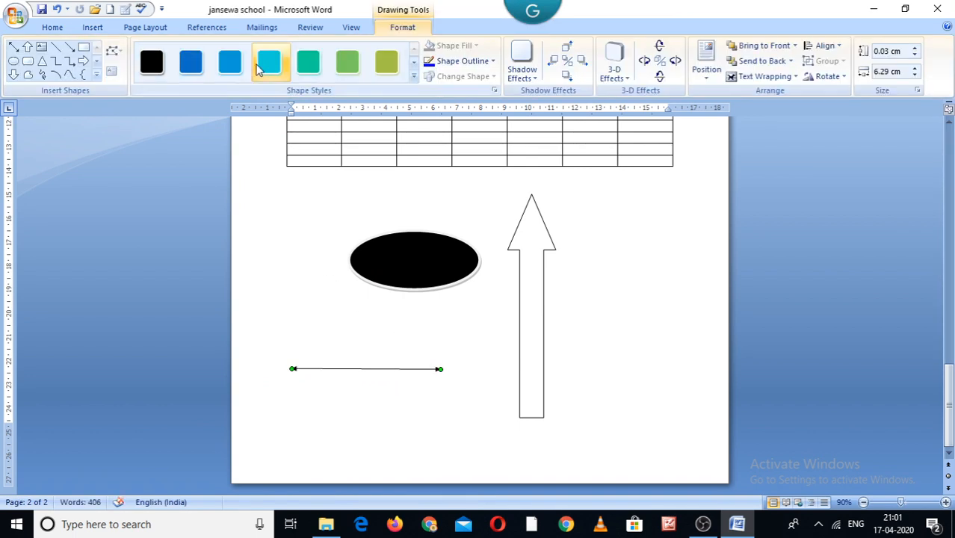
Insert centred page numbers at the bottom of the page using the Plain Number 2 style, then return to the body text
{"action": "left_click", "coordinate": [93, 29]}
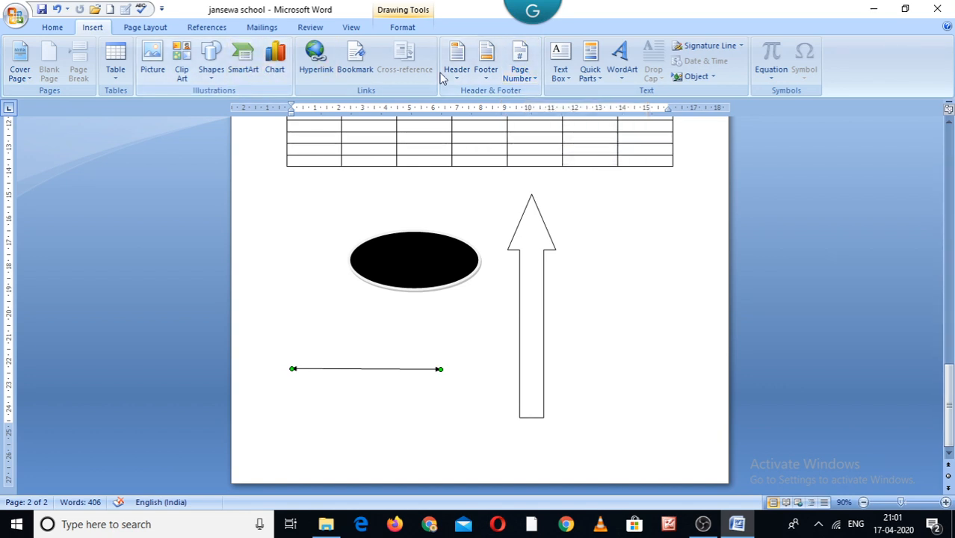
{"action": "left_click", "coordinate": [537, 82]}
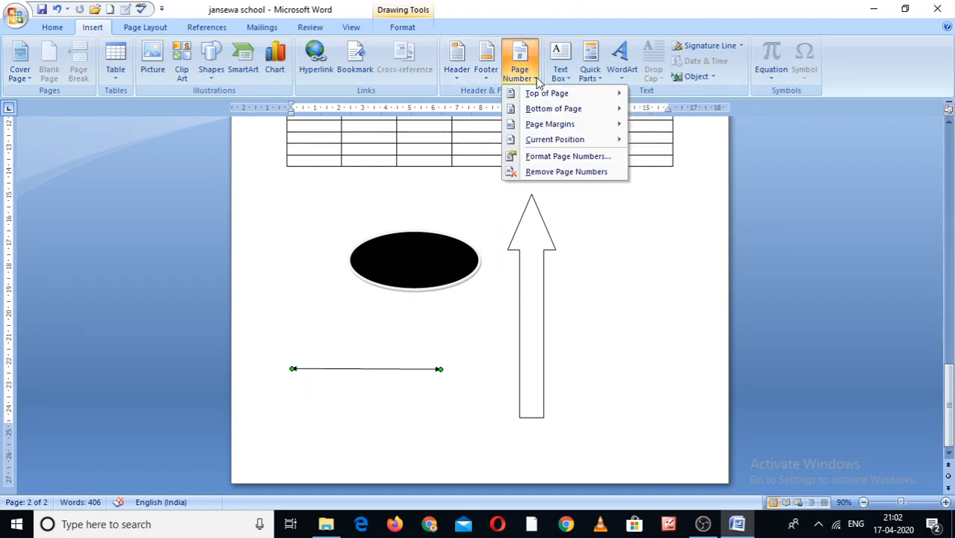
{"action": "mouse_move", "coordinate": [545, 97]}
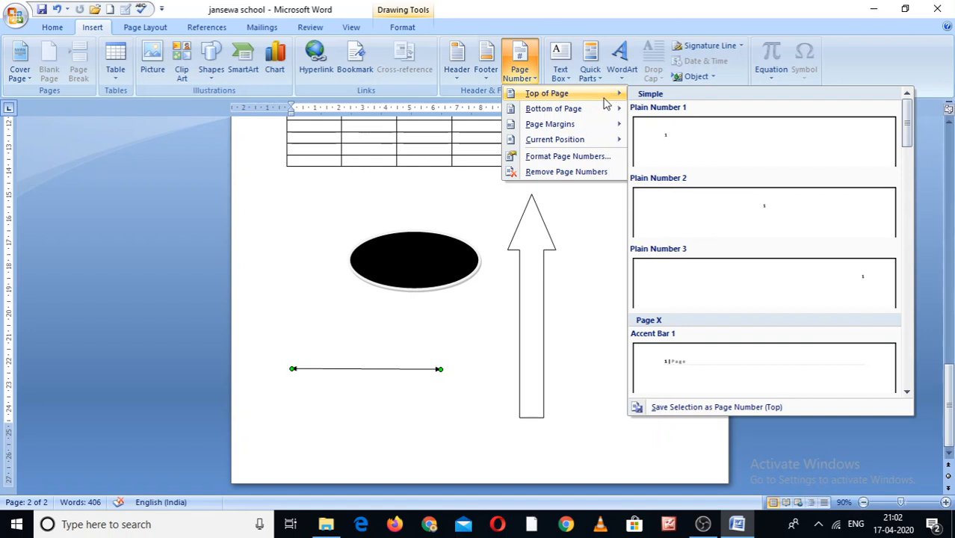
{"action": "mouse_move", "coordinate": [606, 109]}
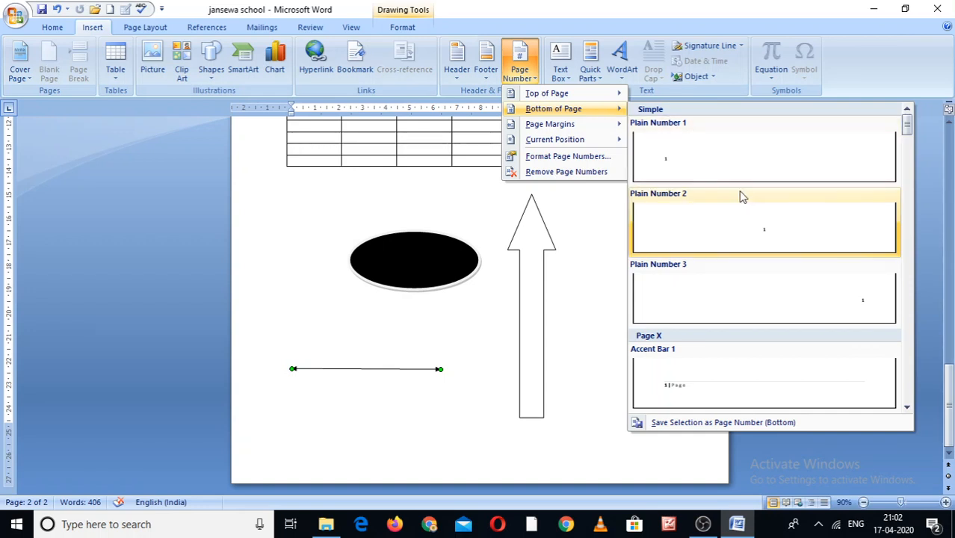
{"action": "left_click", "coordinate": [763, 234]}
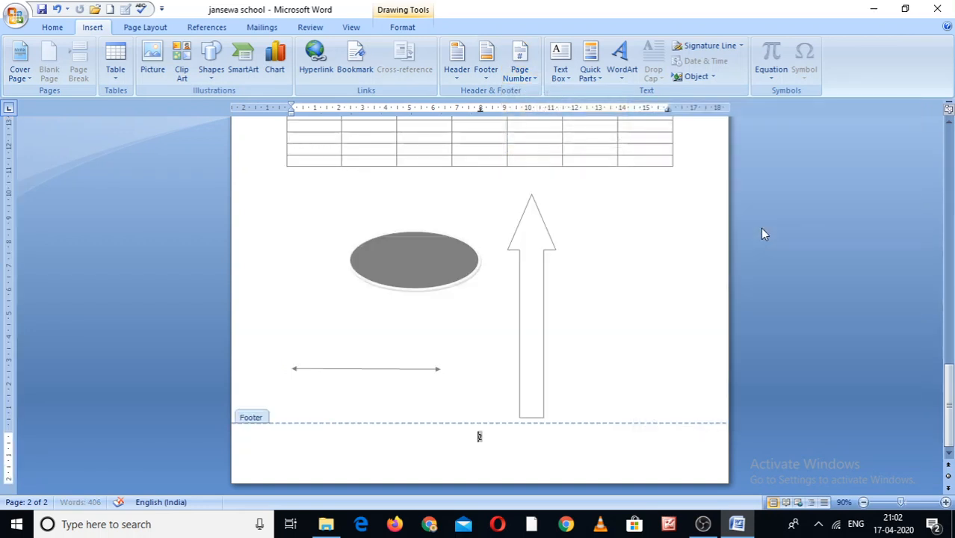
{"action": "double_click", "coordinate": [632, 260]}
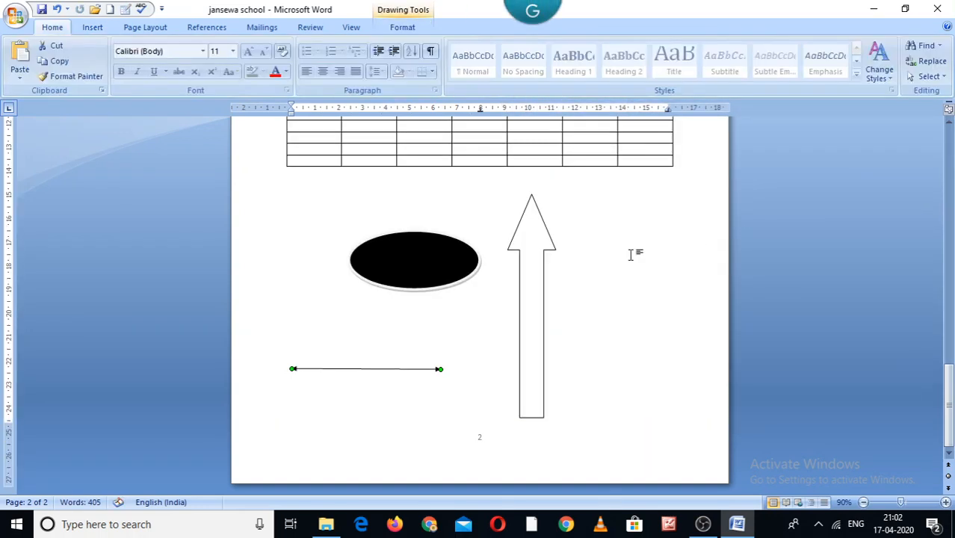
Add a paragraph break below the shapes to start a new page
{"action": "scroll", "coordinate": [815, 417], "scroll_direction": "up", "scroll_amount": 10}
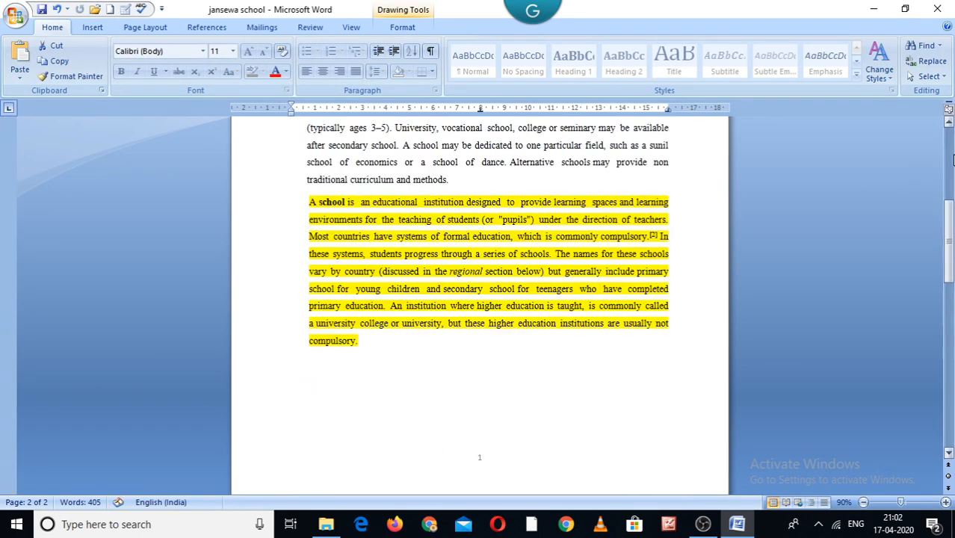
{"action": "left_click", "coordinate": [949, 453]}
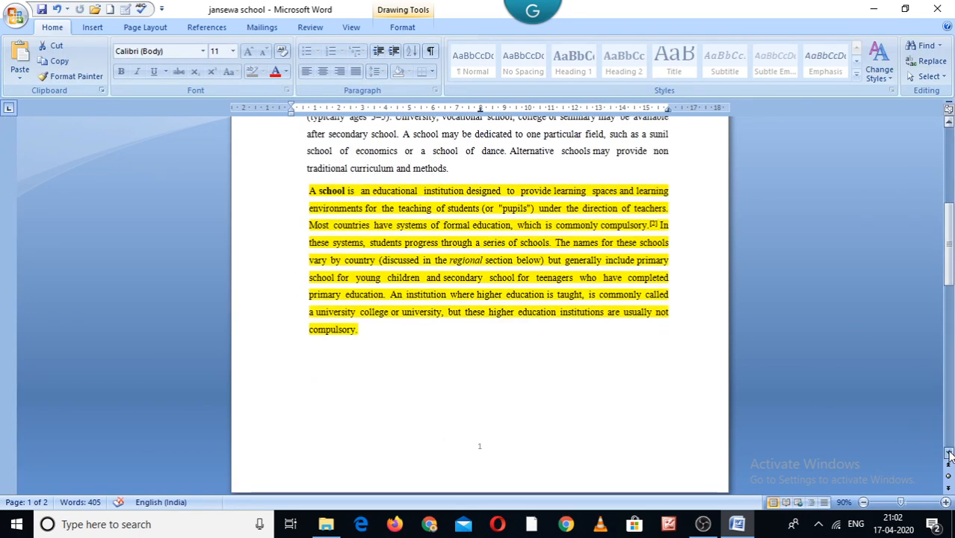
{"action": "left_click", "coordinate": [948, 454]}
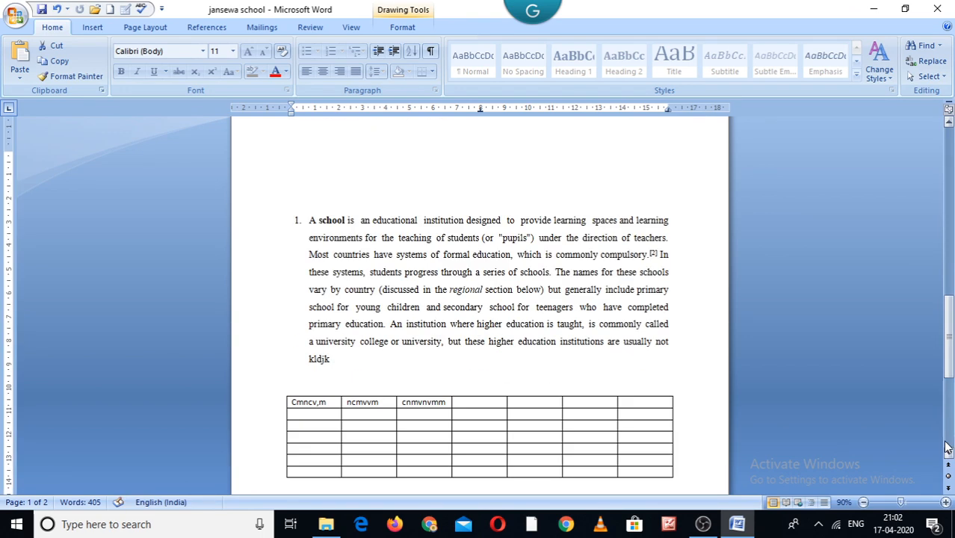
{"action": "left_click", "coordinate": [947, 447]}
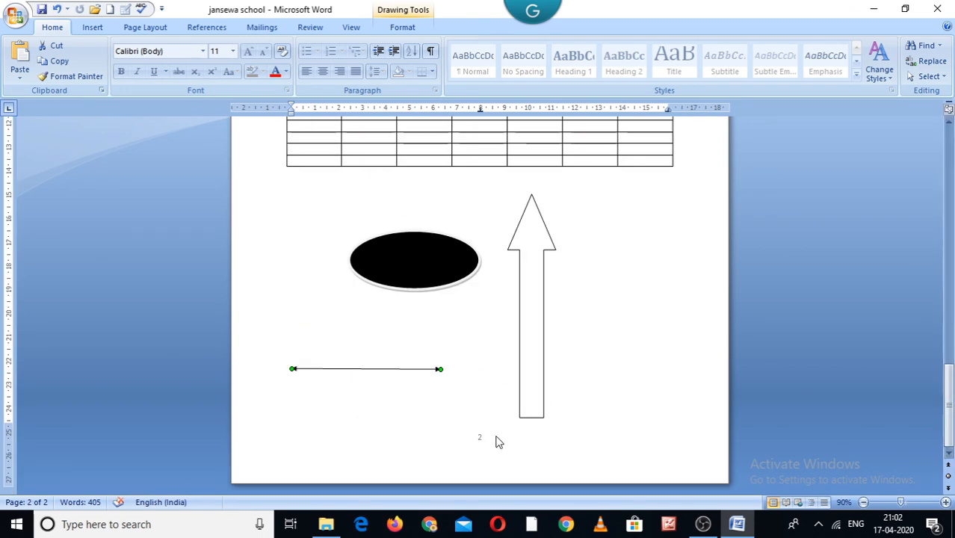
{"action": "left_click", "coordinate": [552, 422]}
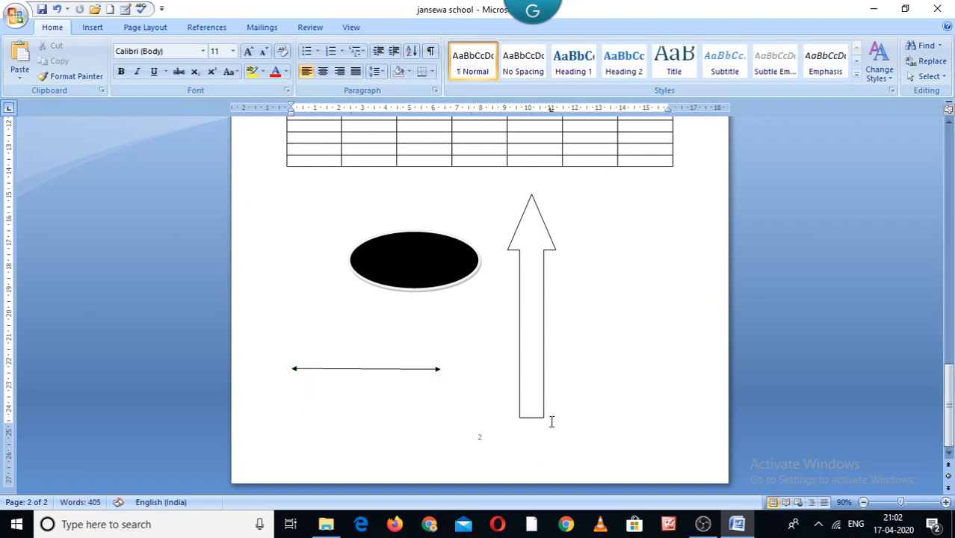
{"action": "key", "text": "Return"}
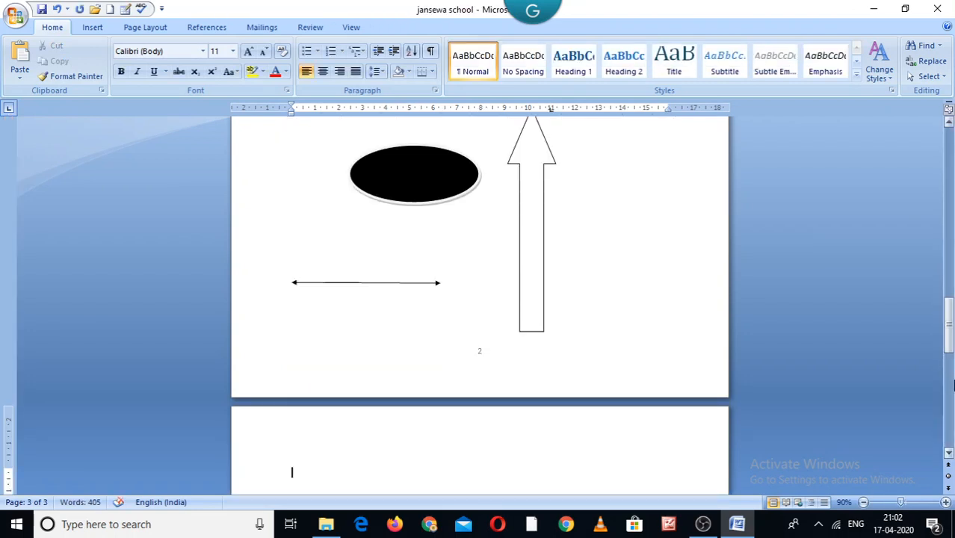
Insert six more blank paragraphs at the top of the new page
{"action": "left_click", "coordinate": [951, 383]}
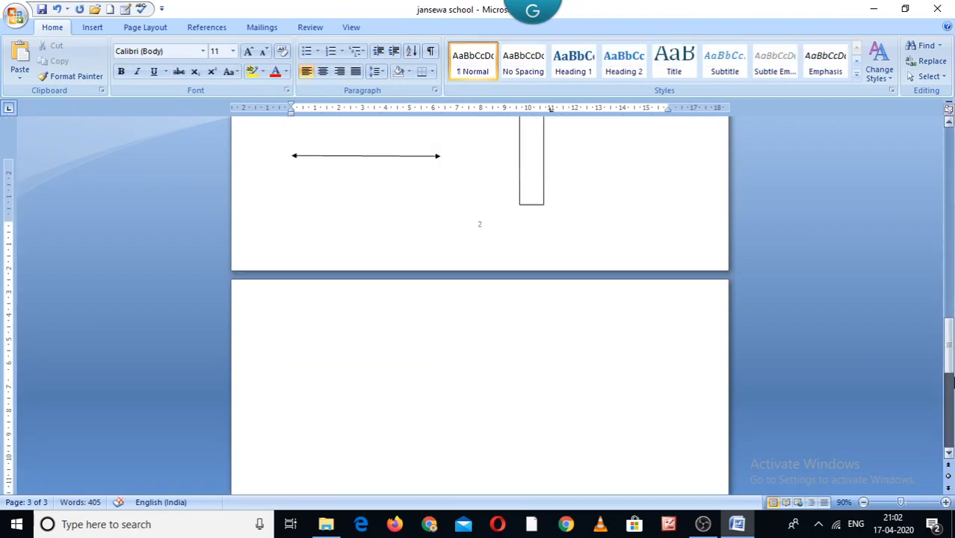
{"action": "left_click", "coordinate": [950, 453]}
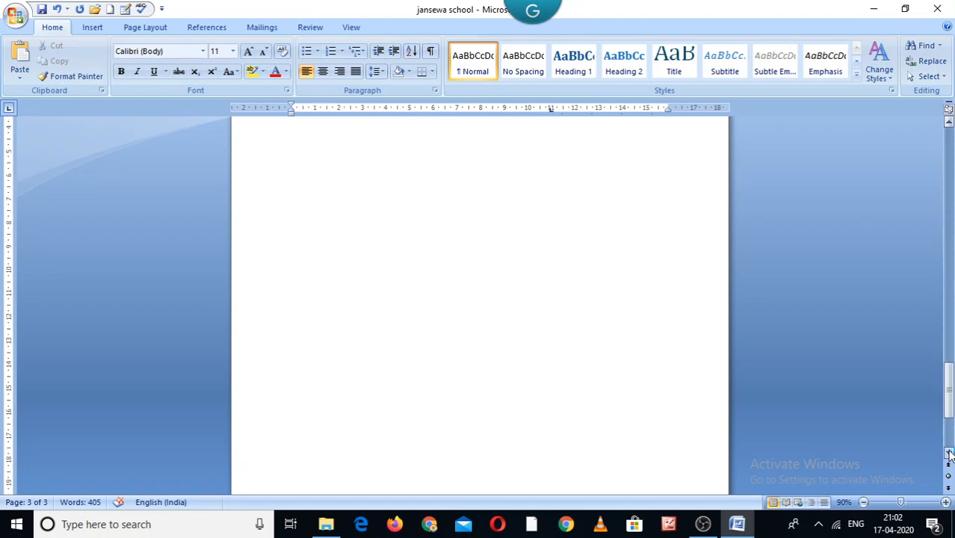
{"action": "left_click", "coordinate": [950, 454]}
{"action": "left_click", "coordinate": [950, 454]}
{"action": "left_click", "coordinate": [950, 454]}
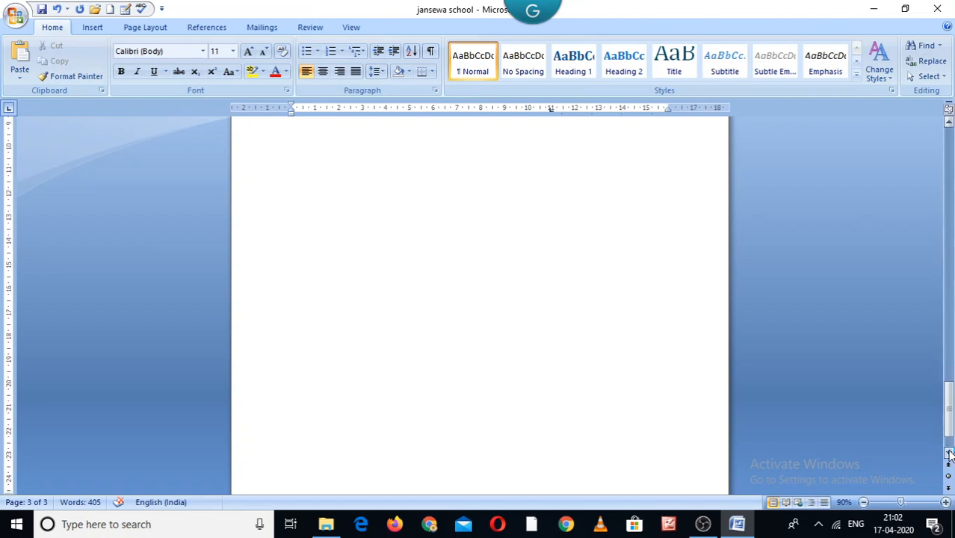
{"action": "left_click", "coordinate": [949, 454]}
{"action": "left_click", "coordinate": [949, 454]}
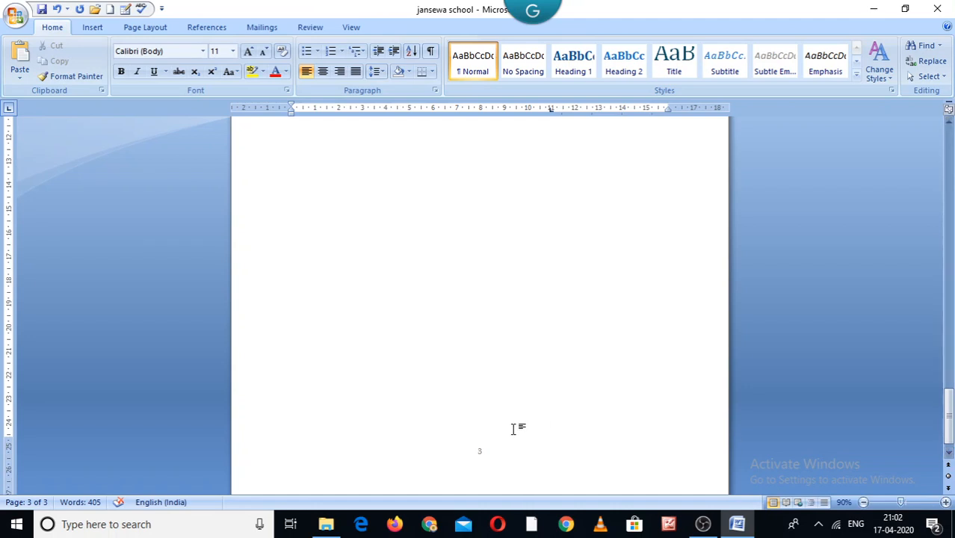
{"action": "scroll", "coordinate": [591, 316], "scroll_direction": "up", "scroll_amount": 5}
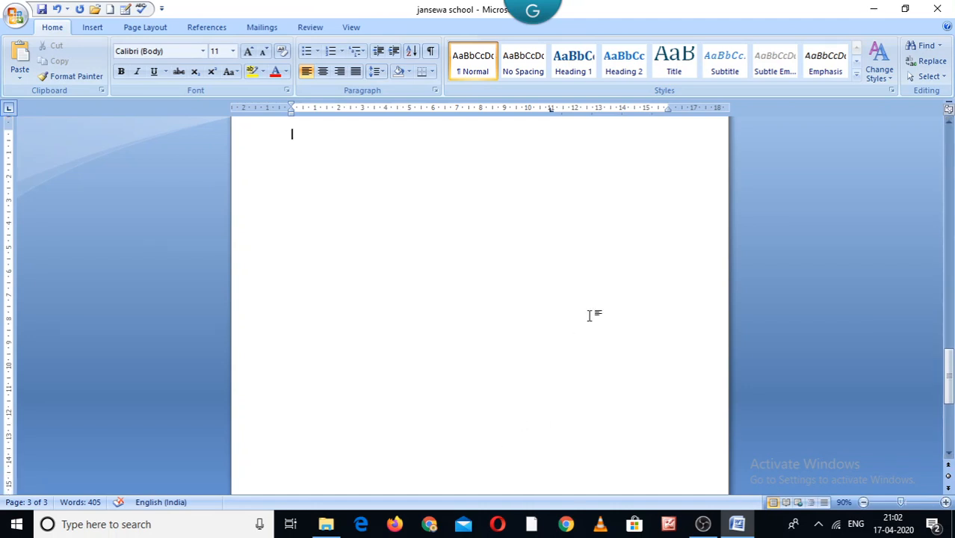
{"action": "key", "text": "Return"}
{"action": "key", "text": "Return"}
{"action": "key", "text": "Return"}
{"action": "key", "text": "Return"}
{"action": "key", "text": "Return"}
{"action": "key", "text": "Return"}
{"action": "key", "text": "Return"}
{"action": "key", "text": "Return"}
{"action": "key", "text": "Return"}
{"action": "key", "text": "Return"}
{"action": "key", "text": "Return"}
{"action": "key", "text": "Return"}
{"action": "key", "text": "Return"}
{"action": "key", "text": "Return"}
{"action": "key", "text": "Return"}
{"action": "key", "text": "Return"}
{"action": "key", "text": "Return"}
{"action": "key", "text": "Return"}
{"action": "key", "text": "Return"}
{"action": "key", "text": "Return"}
{"action": "key", "text": "Return"}
{"action": "key", "text": "Return"}
{"action": "key", "text": "Return"}
{"action": "key", "text": "Return"}
{"action": "key", "text": "Return"}
{"action": "key", "text": "Return"}
{"action": "key", "text": "Return"}
{"action": "key", "text": "Return"}
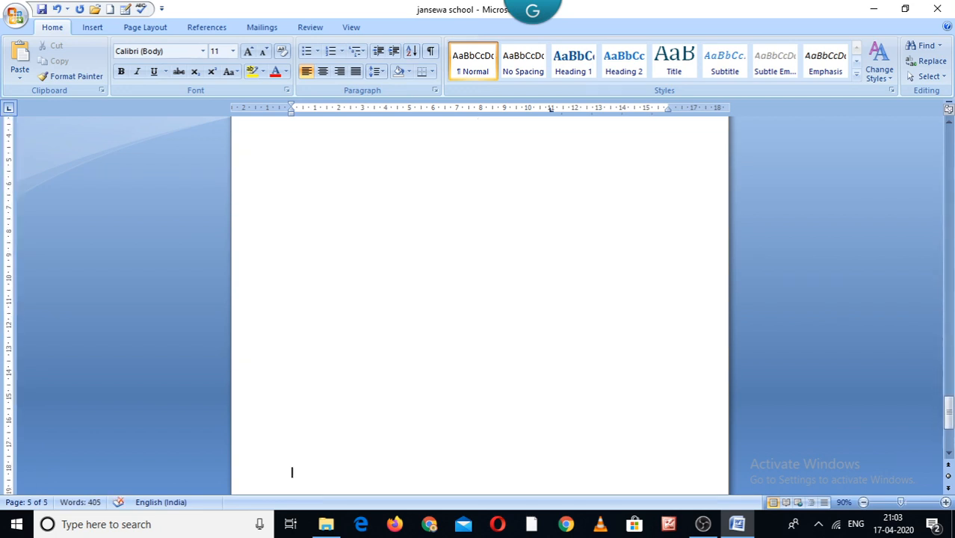
Browse back up through the pages to the start of the document
{"action": "left_click", "coordinate": [949, 452]}
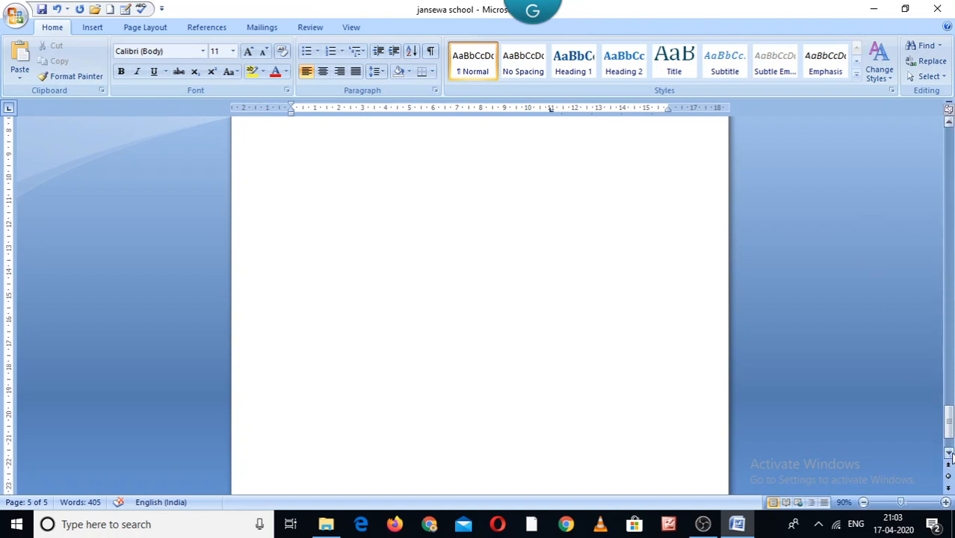
{"action": "left_click", "coordinate": [949, 453]}
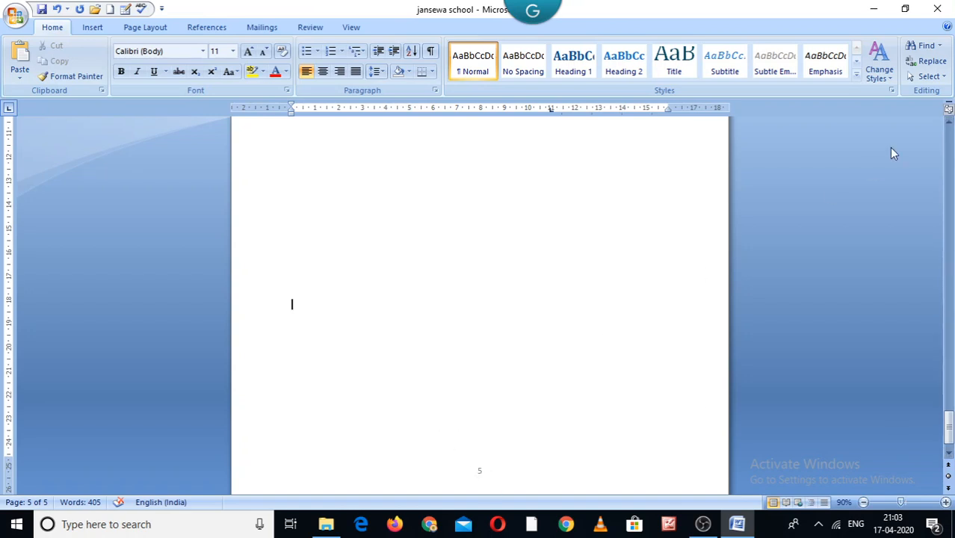
{"action": "left_click", "coordinate": [949, 141]}
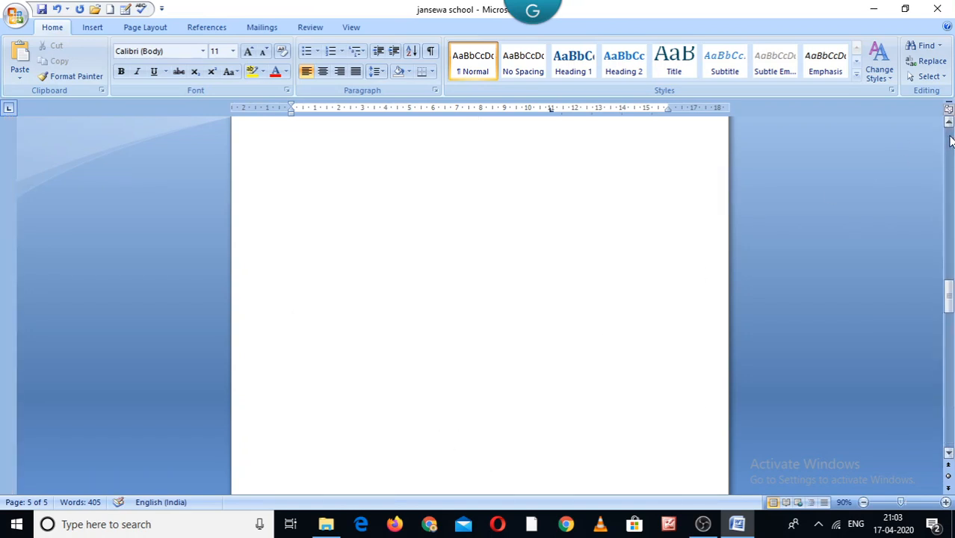
{"action": "left_click", "coordinate": [949, 141]}
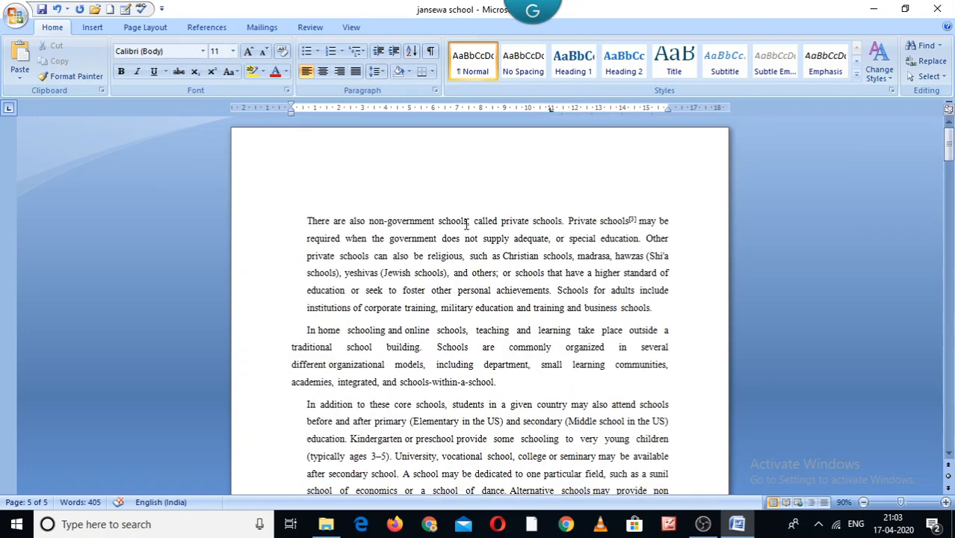
{"action": "left_click", "coordinate": [942, 300]}
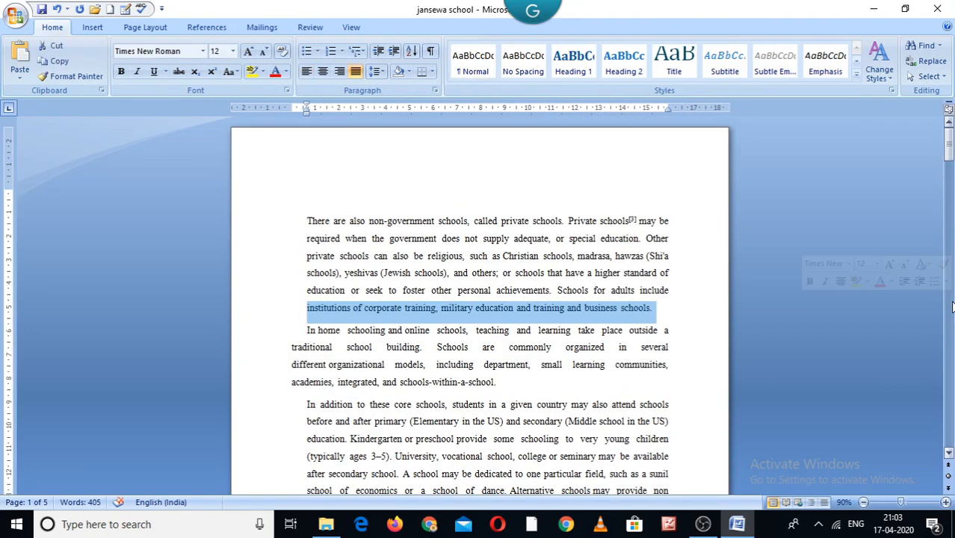
{"action": "left_click", "coordinate": [952, 303]}
{"action": "left_click", "coordinate": [952, 306]}
{"action": "left_click", "coordinate": [951, 307]}
{"action": "left_click", "coordinate": [499, 196]}
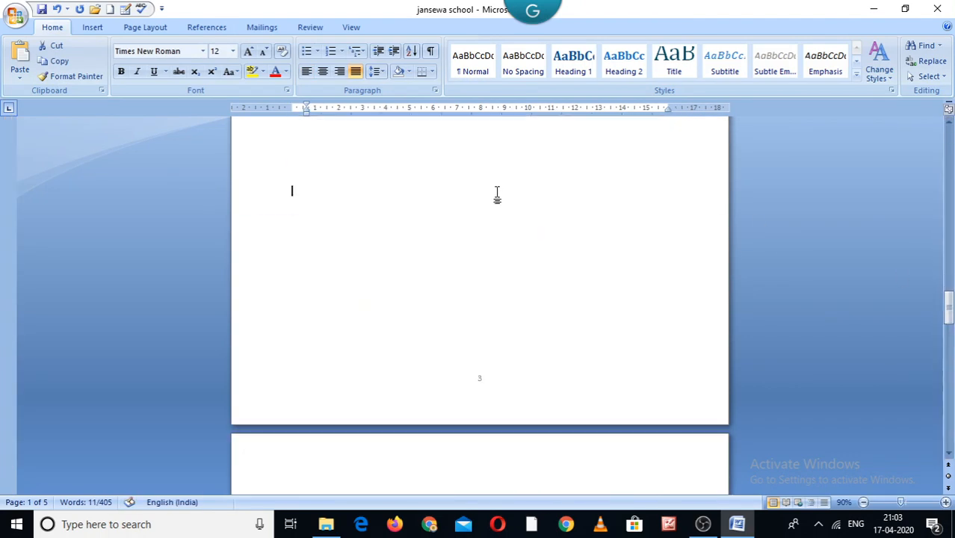
{"action": "left_click", "coordinate": [952, 142]}
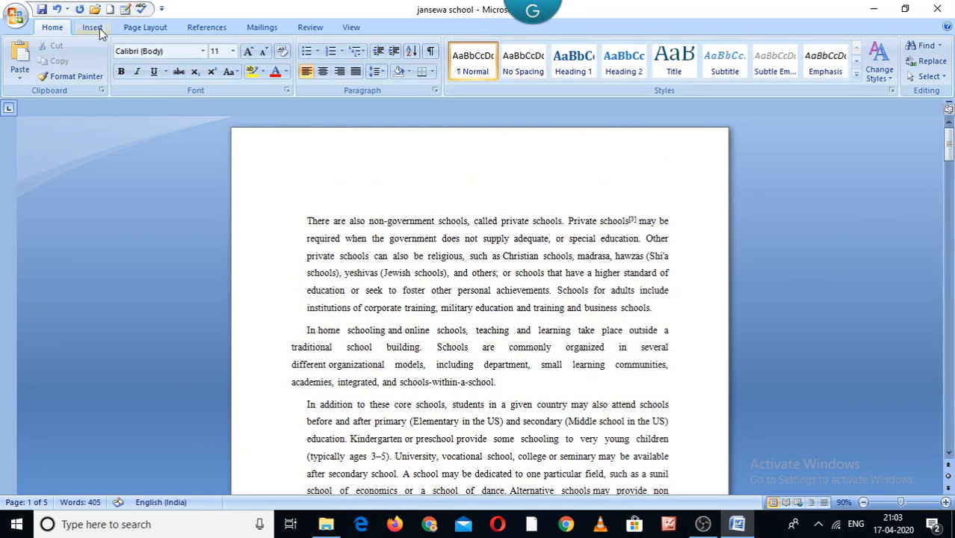
Insert the current date at the cursor in the 17 April 2020 format
{"action": "left_click", "coordinate": [139, 28]}
{"action": "left_click", "coordinate": [95, 29]}
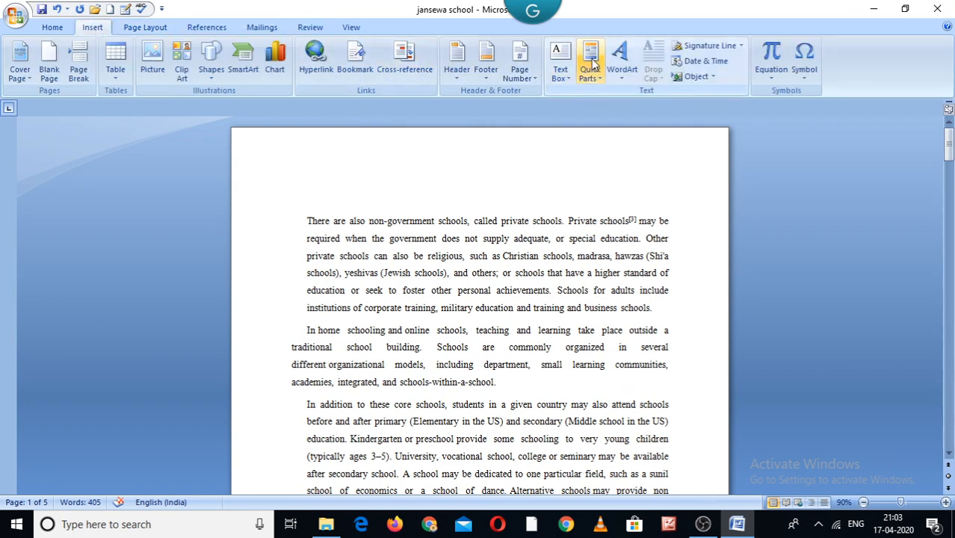
{"action": "left_click", "coordinate": [702, 62]}
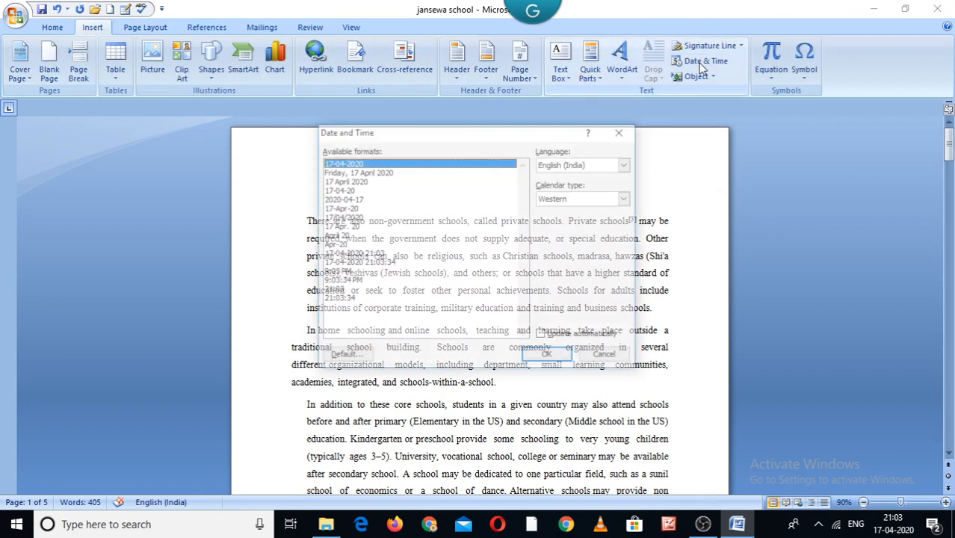
{"action": "left_click", "coordinate": [360, 181]}
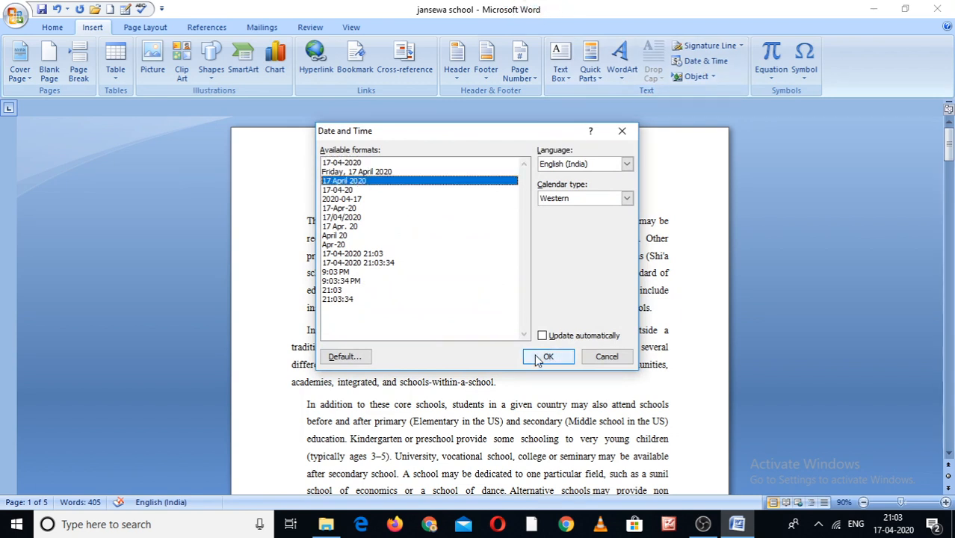
{"action": "left_click", "coordinate": [546, 357]}
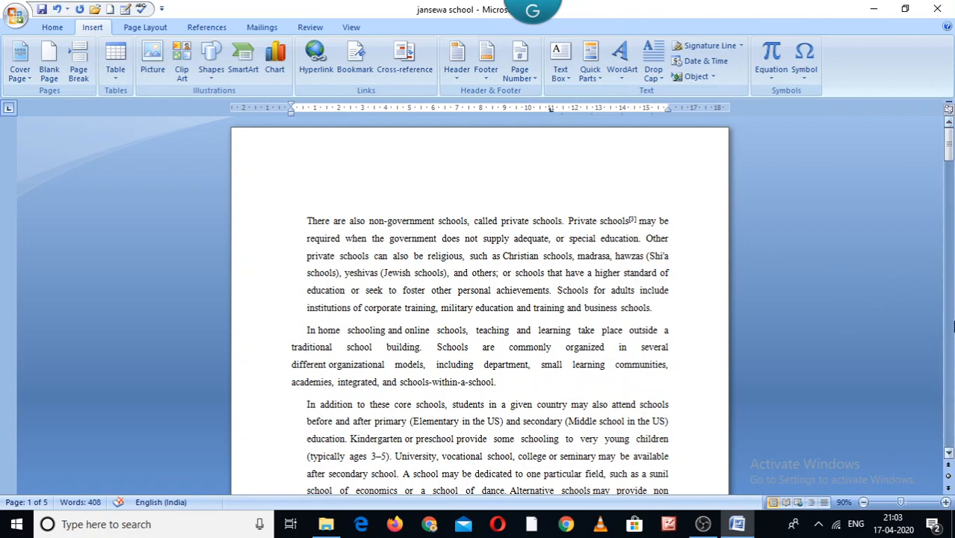
Insert the date above the first paragraph in the Friday, 17 April 2020 format, set to update automatically
{"action": "left_click", "coordinate": [951, 325]}
{"action": "left_click", "coordinate": [952, 326]}
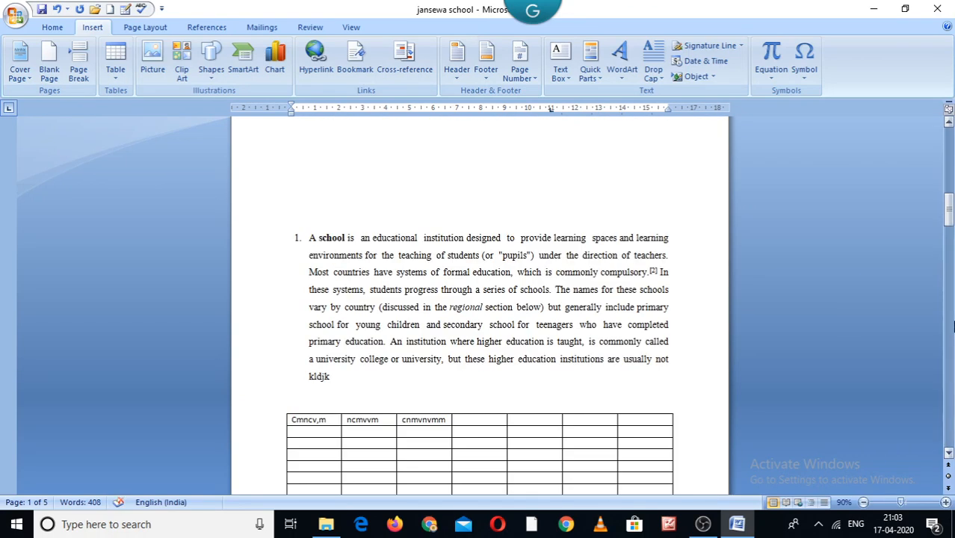
{"action": "left_click", "coordinate": [953, 326]}
{"action": "left_click", "coordinate": [953, 326]}
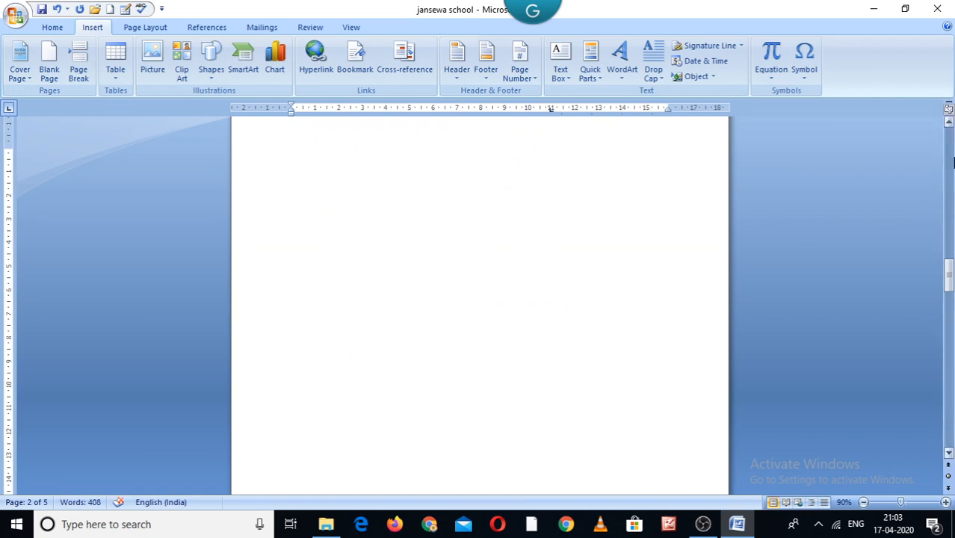
{"action": "left_click", "coordinate": [953, 163]}
{"action": "left_click", "coordinate": [953, 162]}
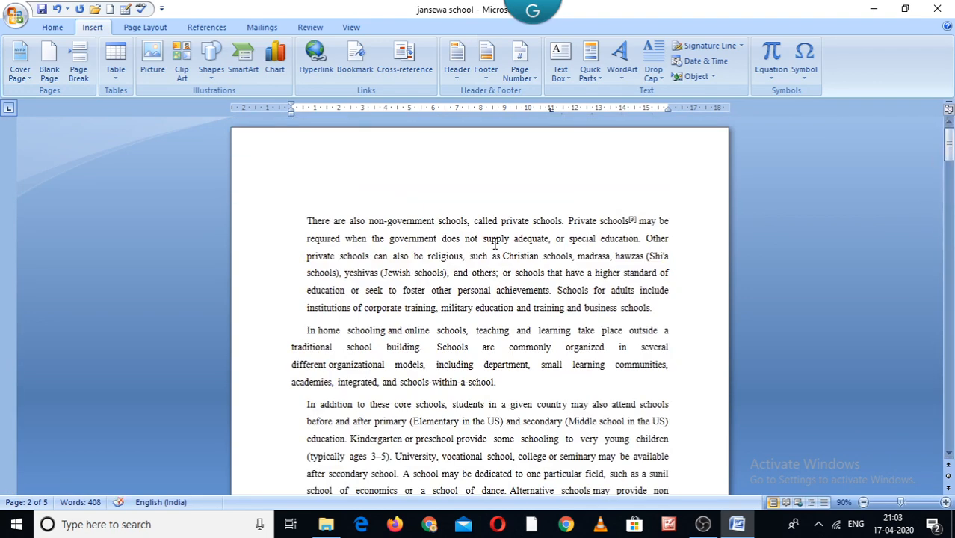
{"action": "left_click", "coordinate": [314, 202]}
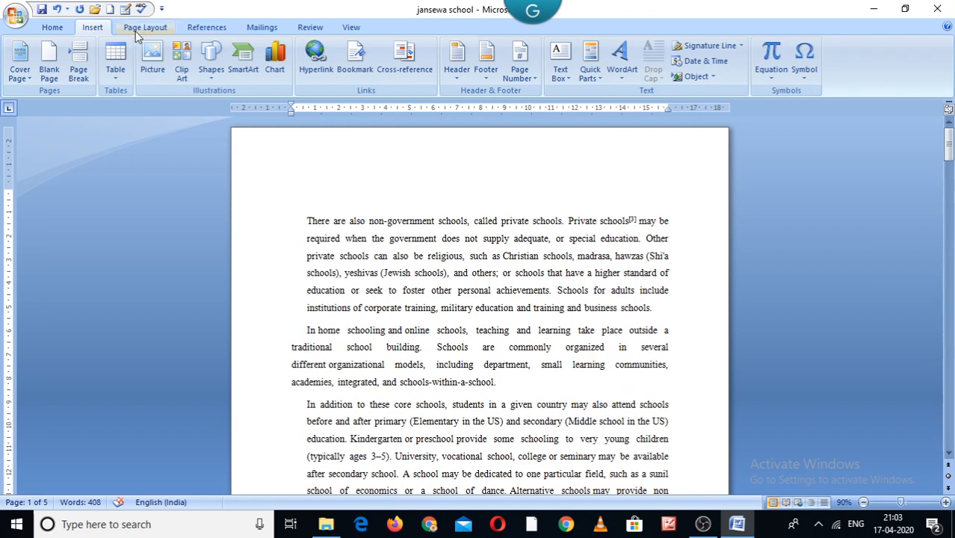
{"action": "left_click", "coordinate": [700, 62]}
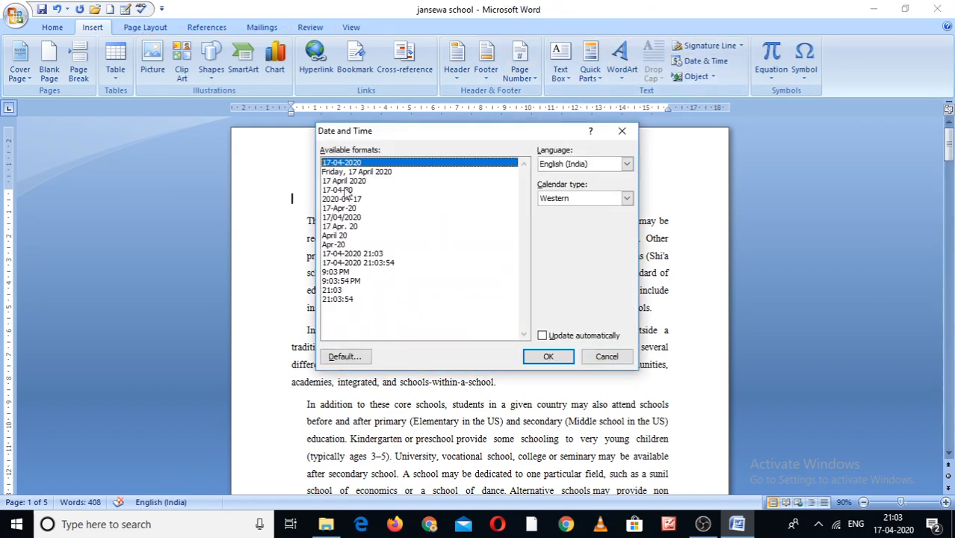
{"action": "left_click", "coordinate": [352, 172]}
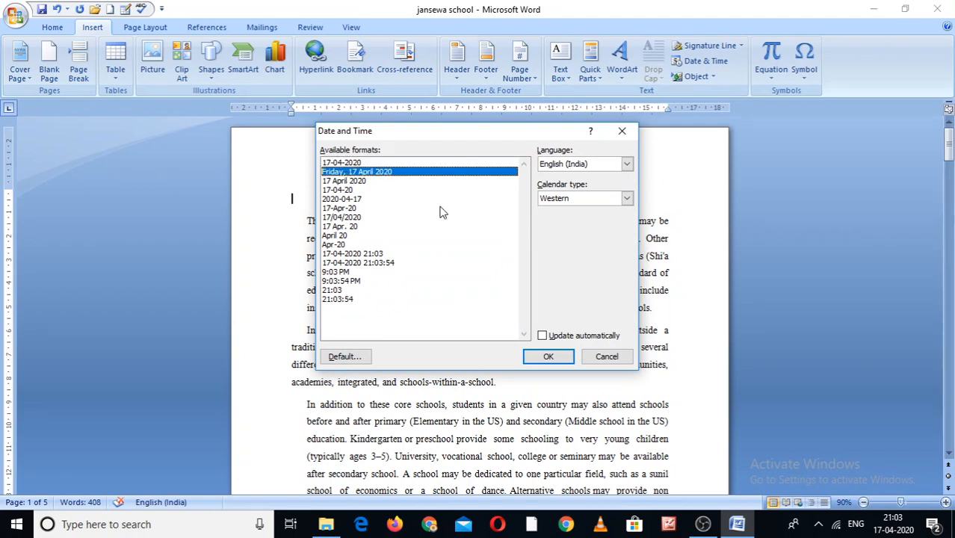
{"action": "left_click", "coordinate": [542, 336]}
{"action": "left_click", "coordinate": [547, 356]}
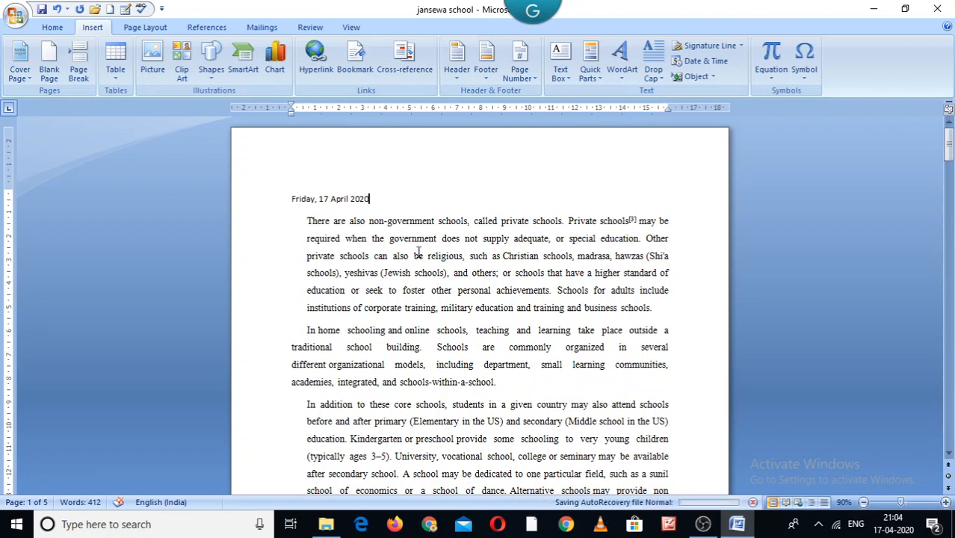
Insert another automatically updating date right after the first one in the 17-04-2020 format
{"action": "left_click", "coordinate": [689, 66]}
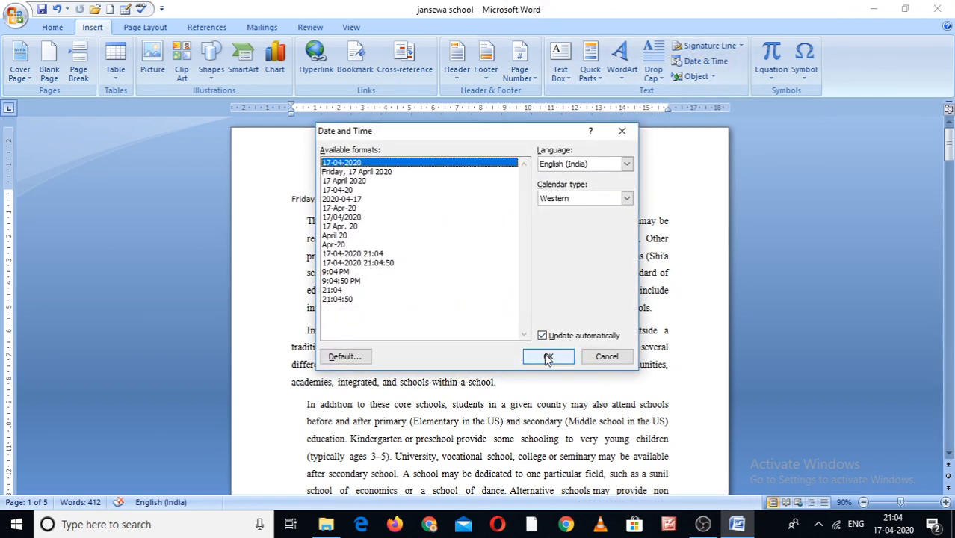
{"action": "left_click", "coordinate": [548, 357]}
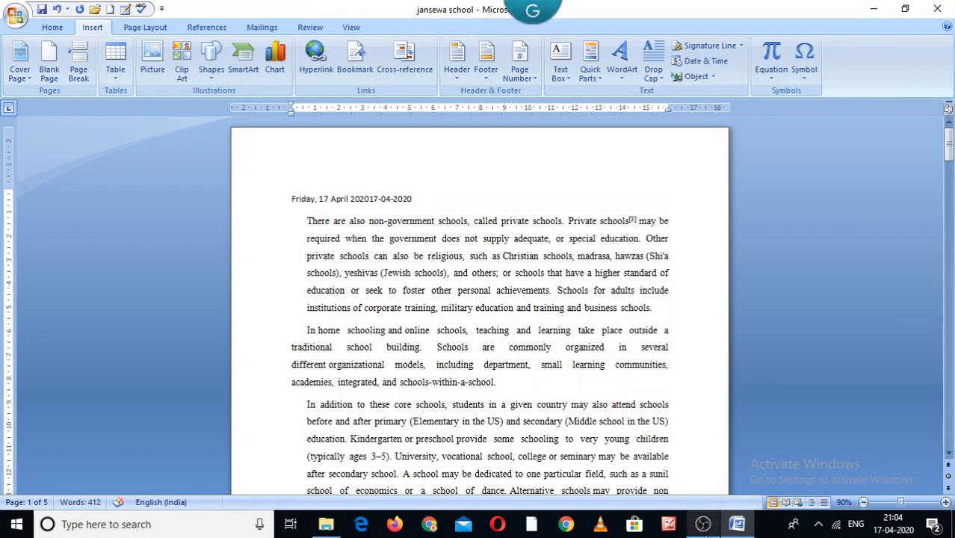
{"action": "left_click", "coordinate": [703, 524]}
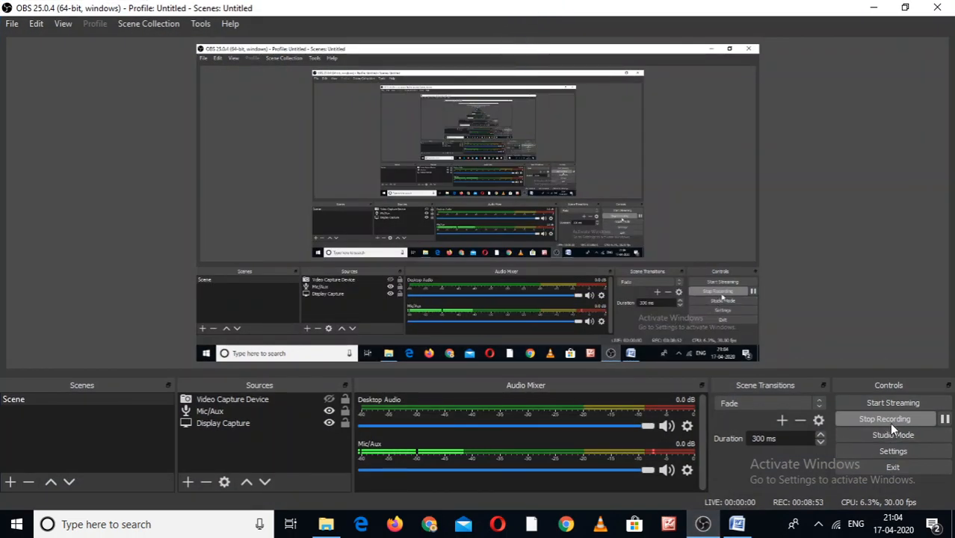